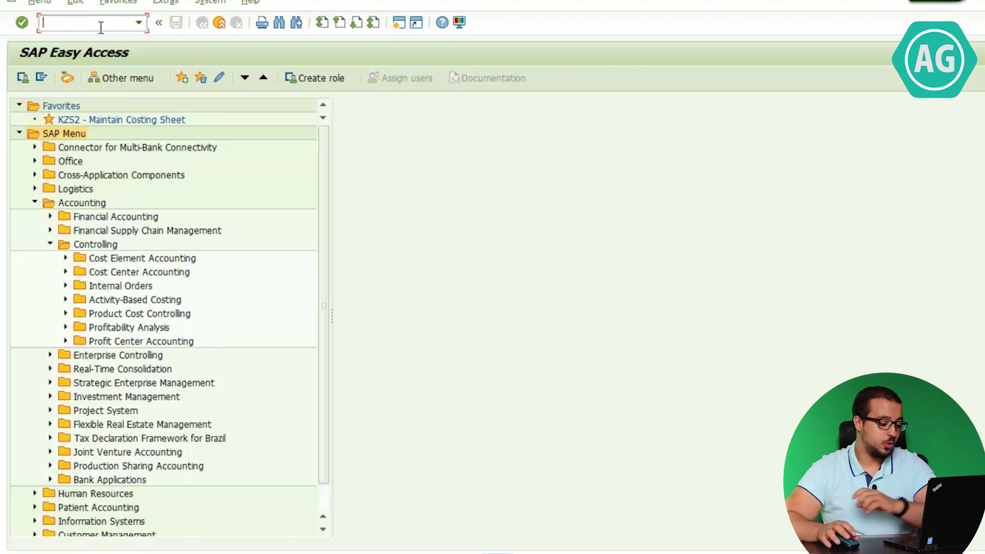
- Open transaction KP06 and review the fiscal year, cost center group and cost element group in the planning selection
text(KP06)
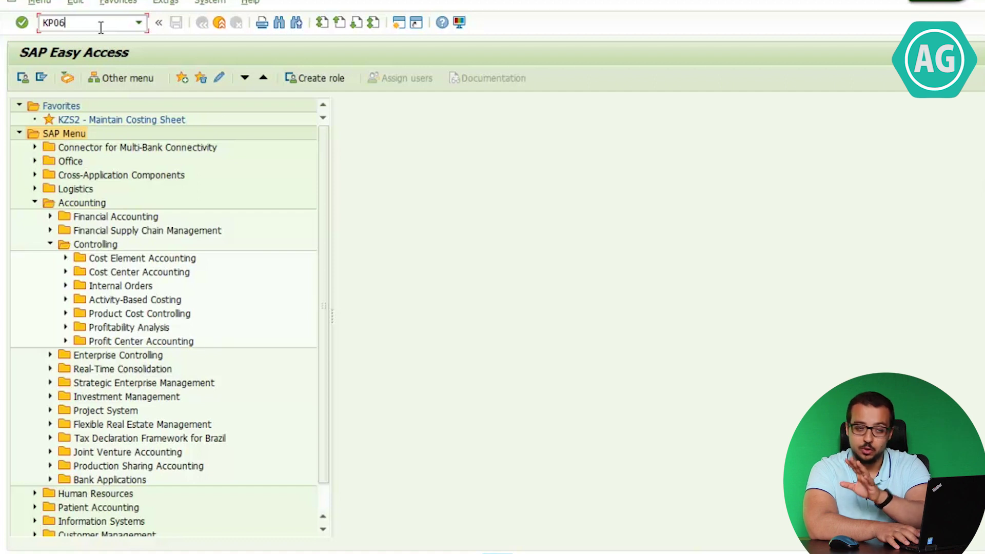
key(Return)
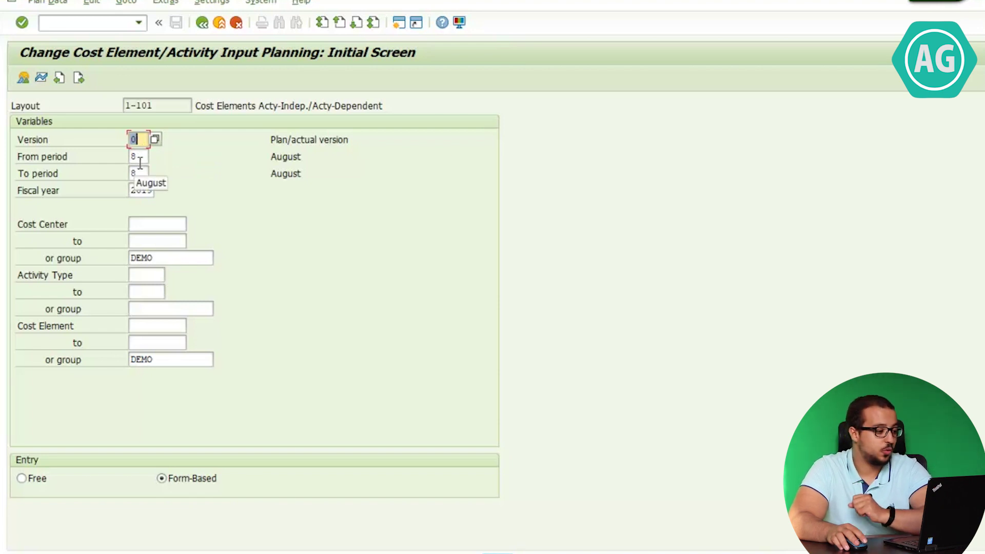
click(133, 195)
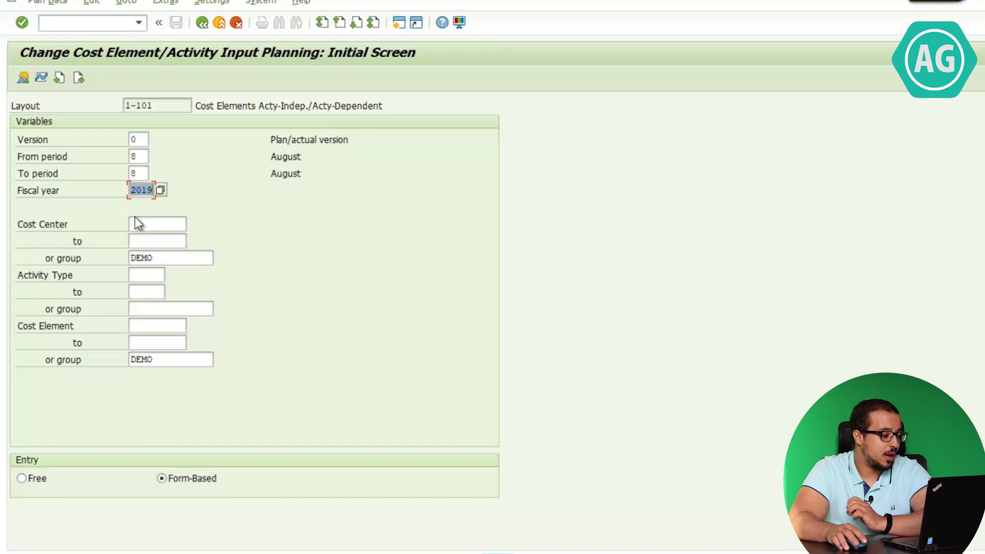
click(163, 258)
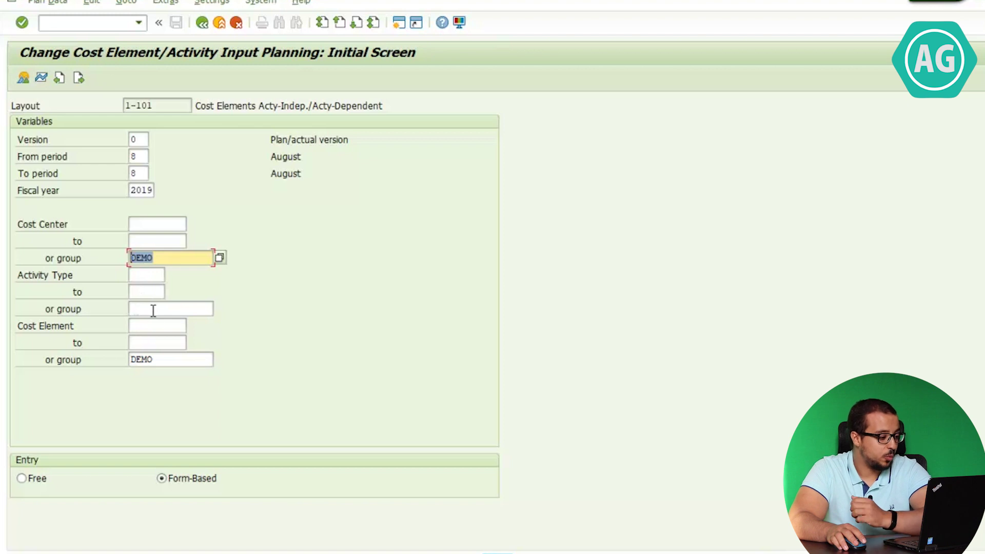
click(158, 359)
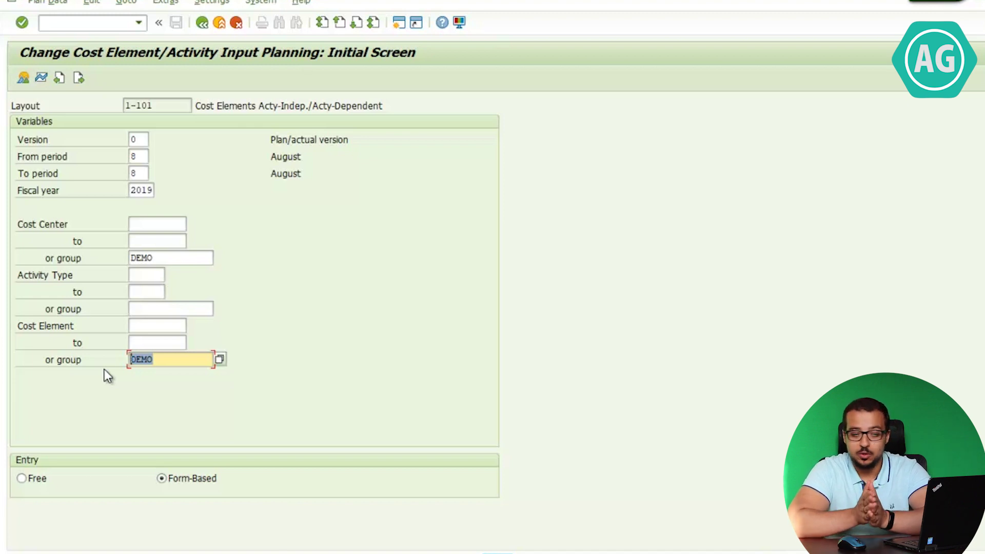
click(174, 257)
drag(155, 266, 127, 262)
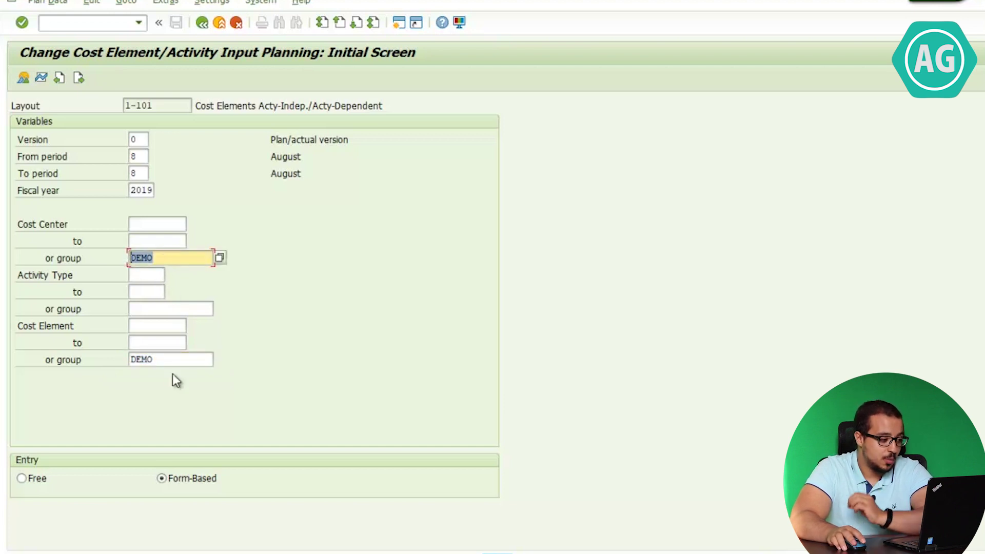
drag(197, 355, 128, 359)
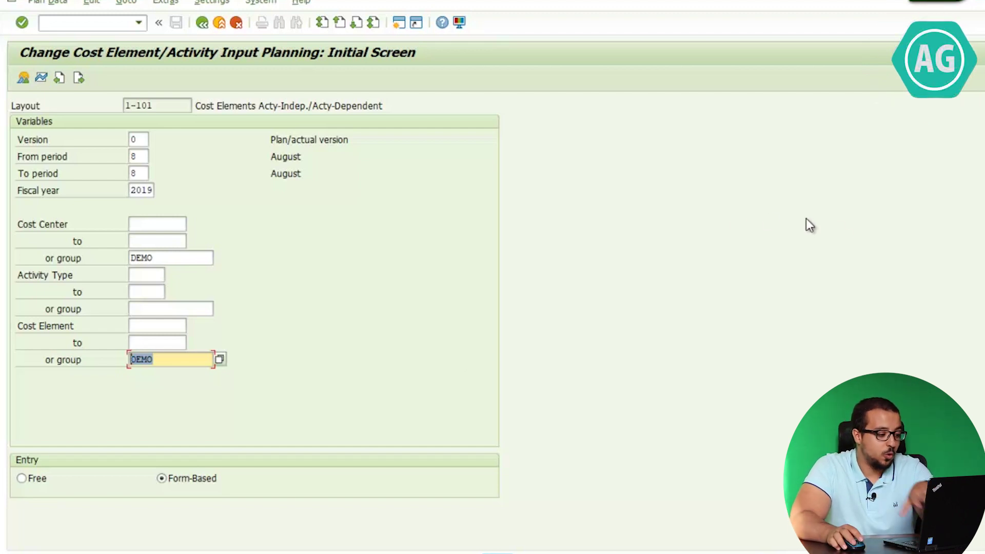
- Switch to the Excel planning workbook and examine the codes and names in the Cost Centers table
key(alt+Tab)
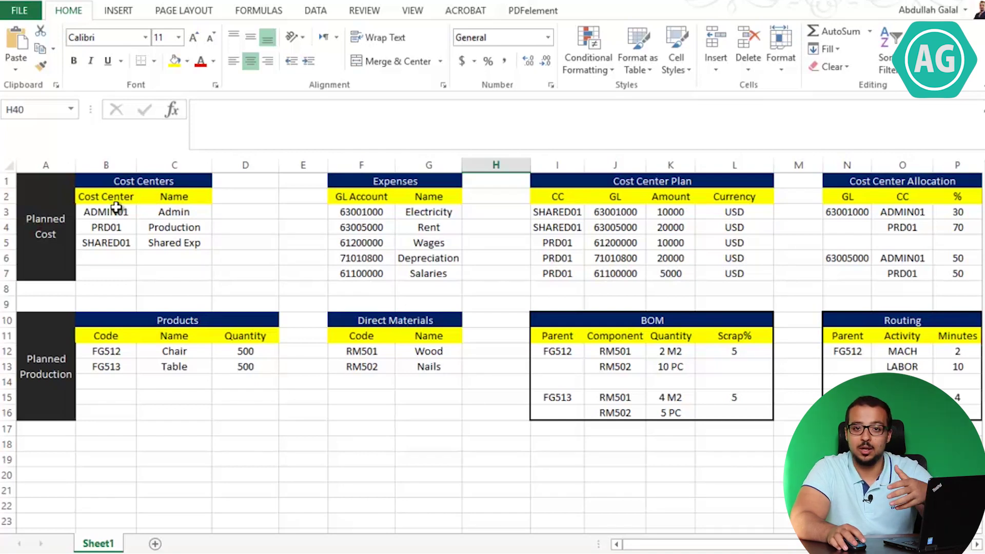
click(136, 184)
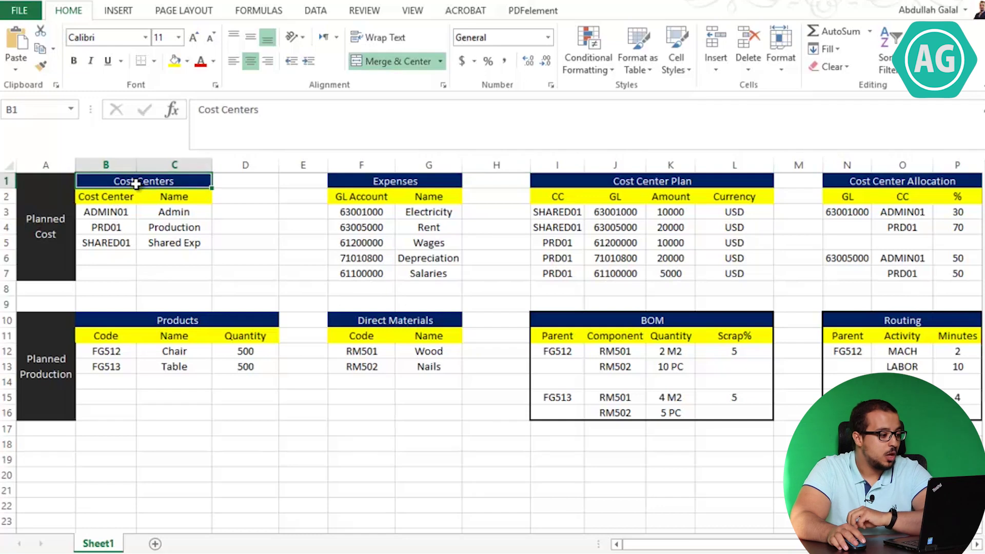
key(Down)
key(Down)
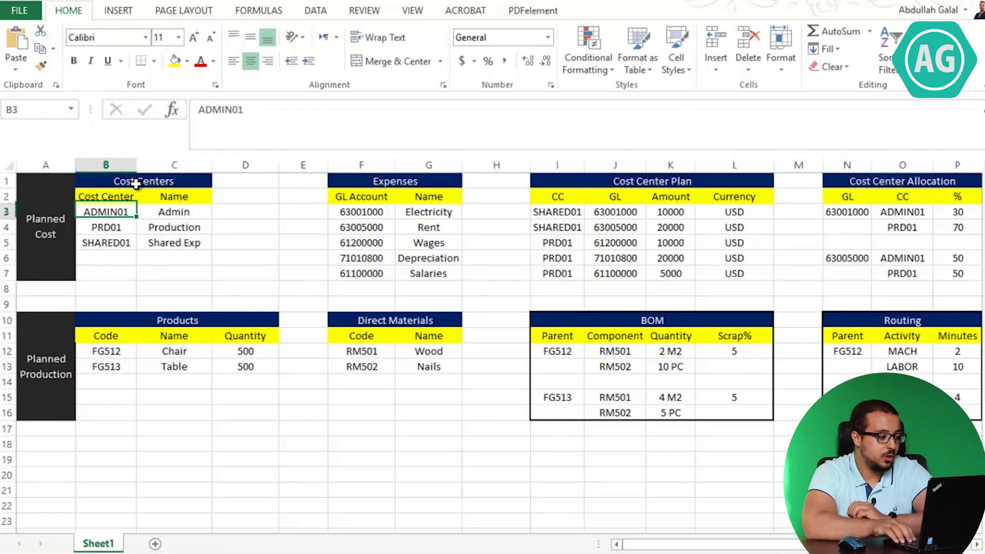
key(Right)
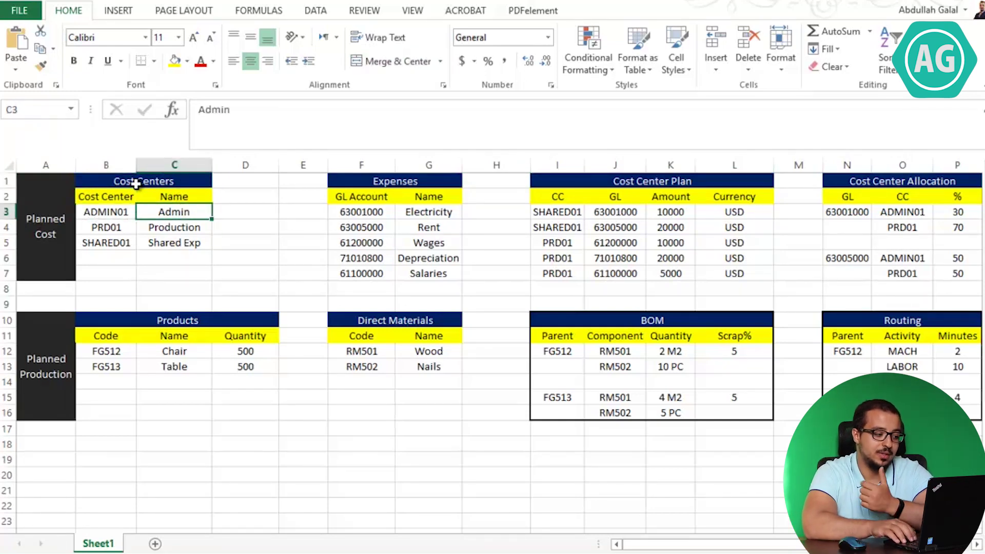
key(Down)
key(Left)
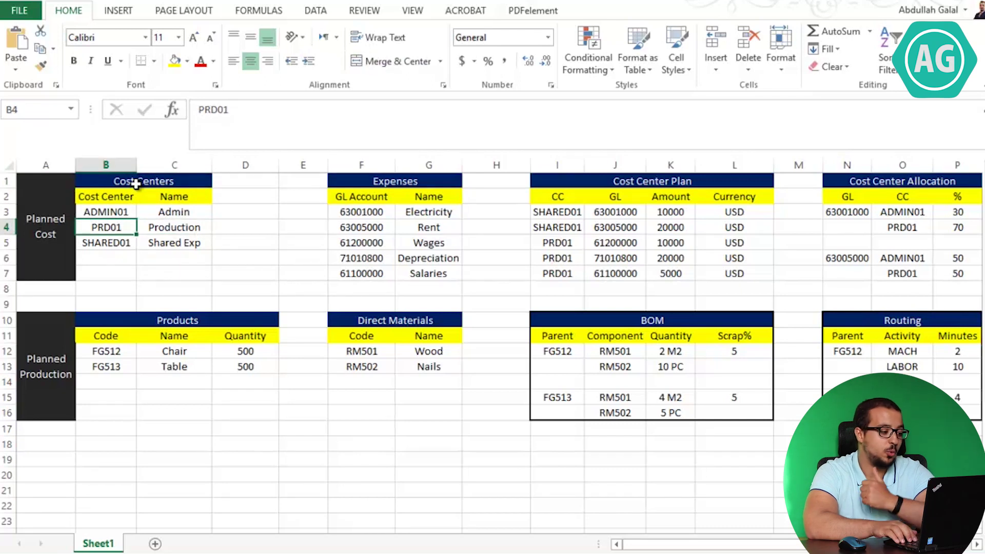
key(Right)
key(Left)
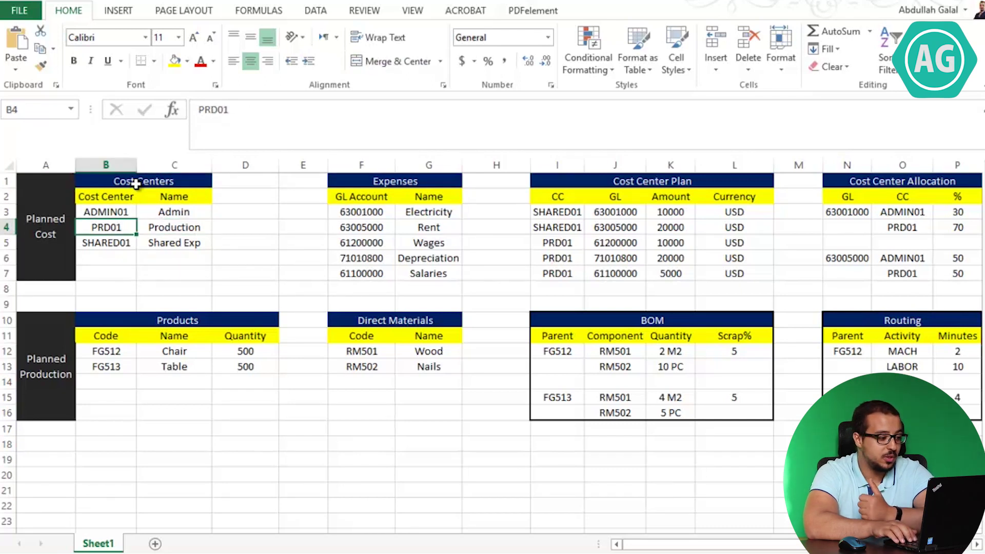
key(Down)
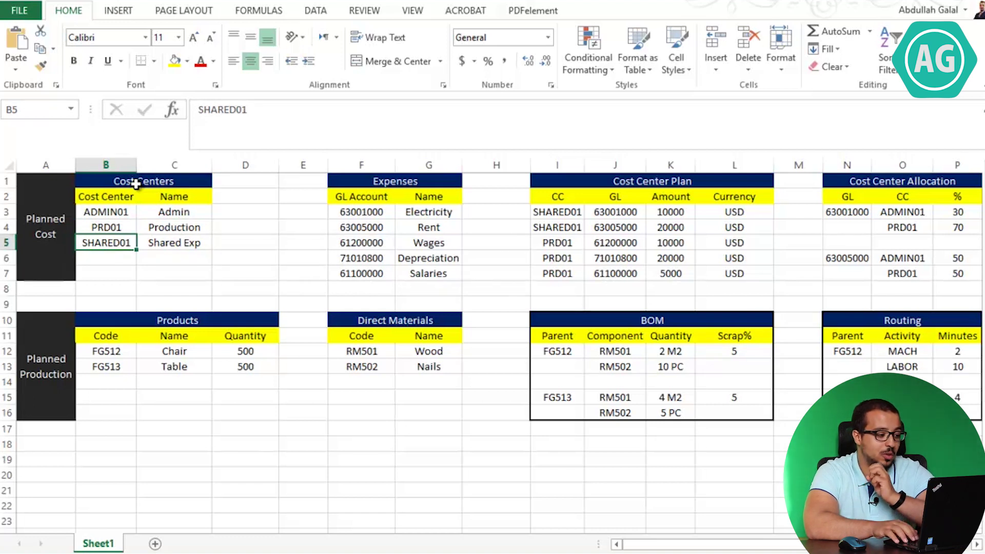
- Examine the expense names in the Expenses table, from Electricity down to Salaries
key(Right)
key(Right)
key(Right)
key(Right)
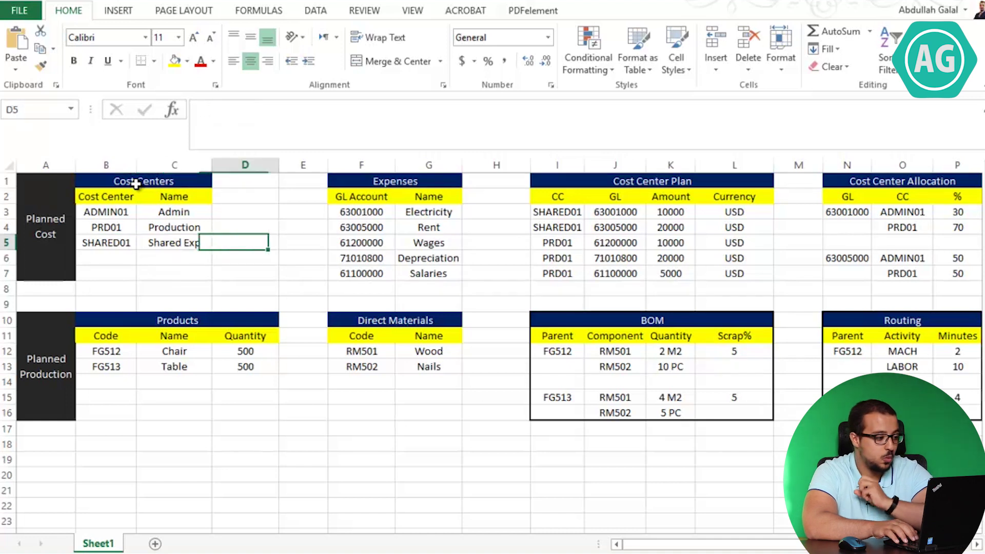
key(Up)
key(Up)
key(Up)
key(Down)
key(Right)
key(Down)
key(Down)
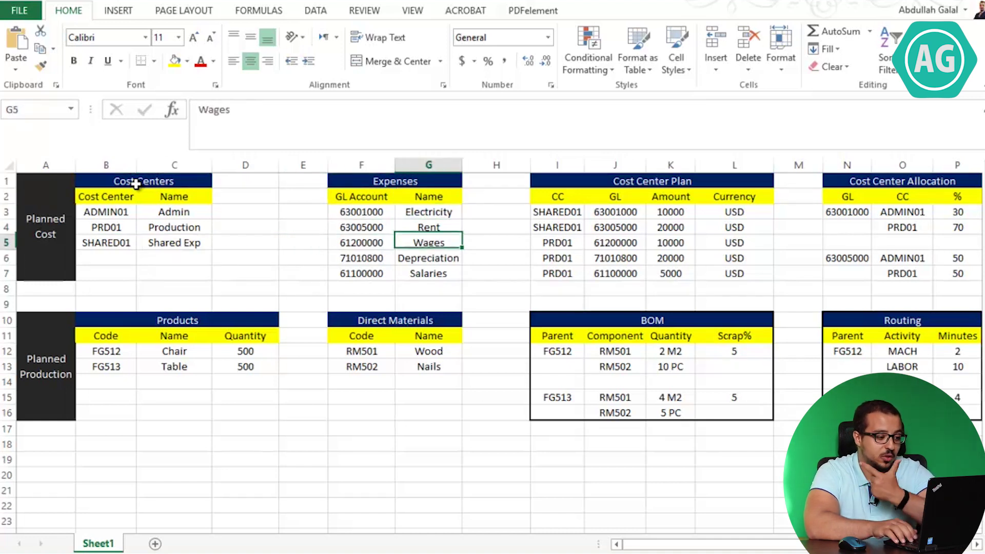
key(Down)
key(Down)
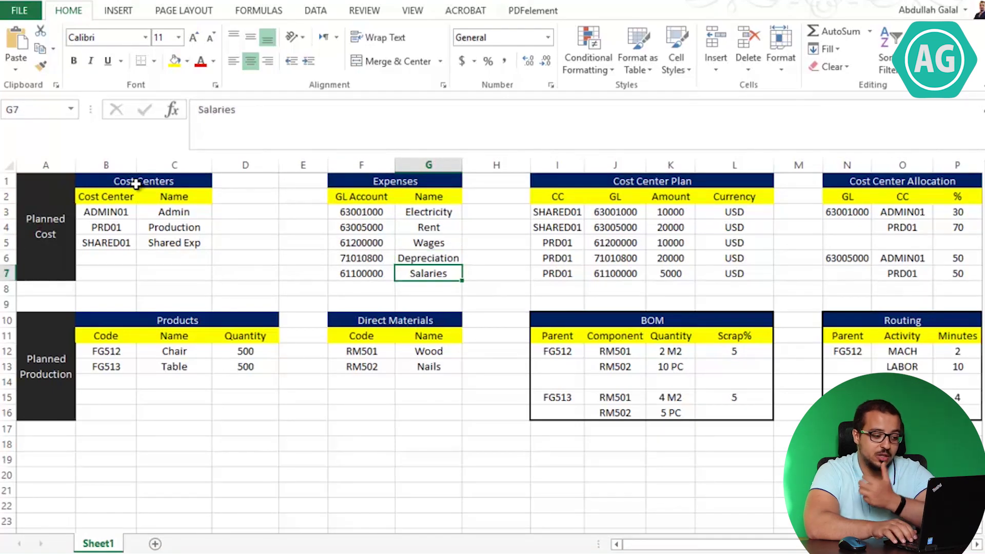
- Examine the Cost Center Plan table row by row, covering the SHARED01 and PRD01 cost centers
key(Right)
key(Right)
key(Up)
key(Up)
key(Up)
key(Up)
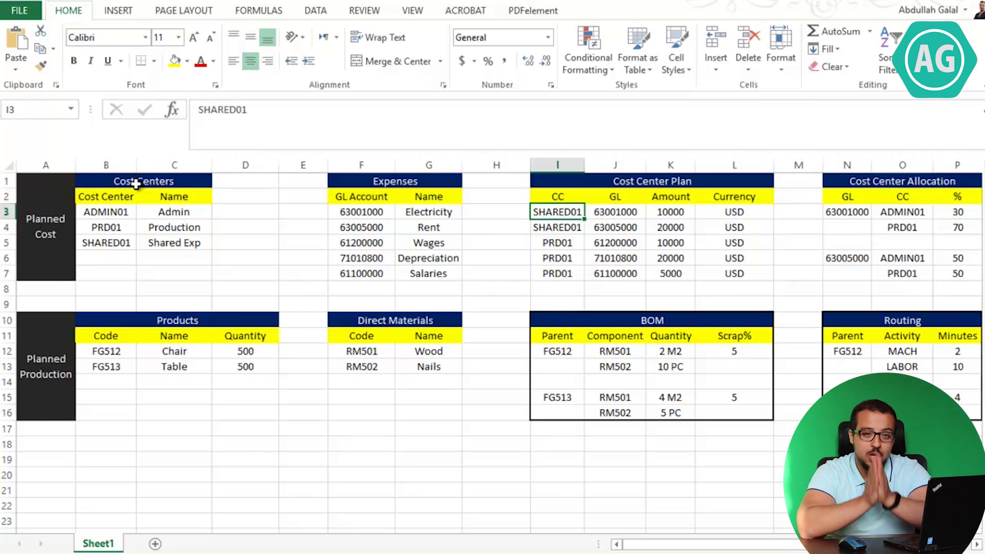
key(Right)
key(Left)
key(Right)
key(Down)
key(Left)
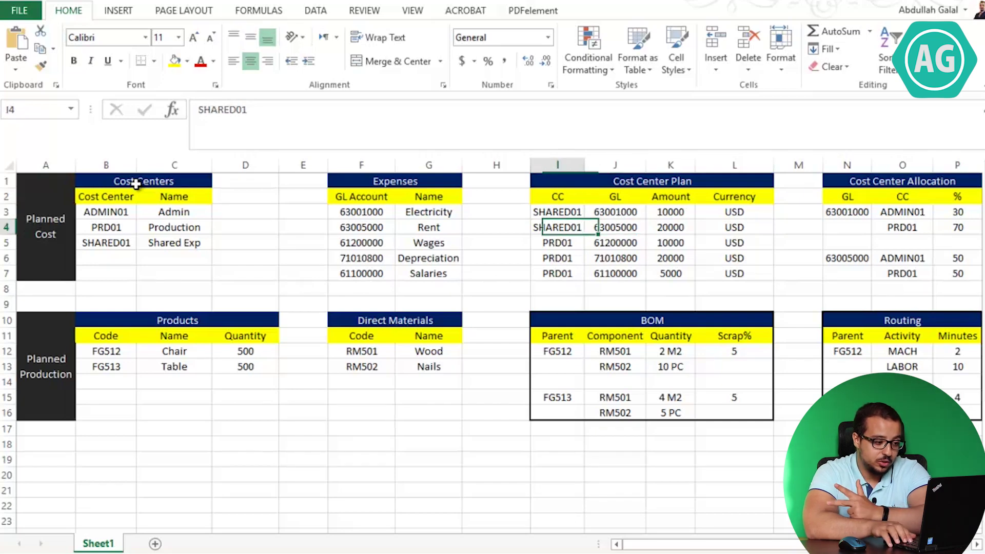
key(Up)
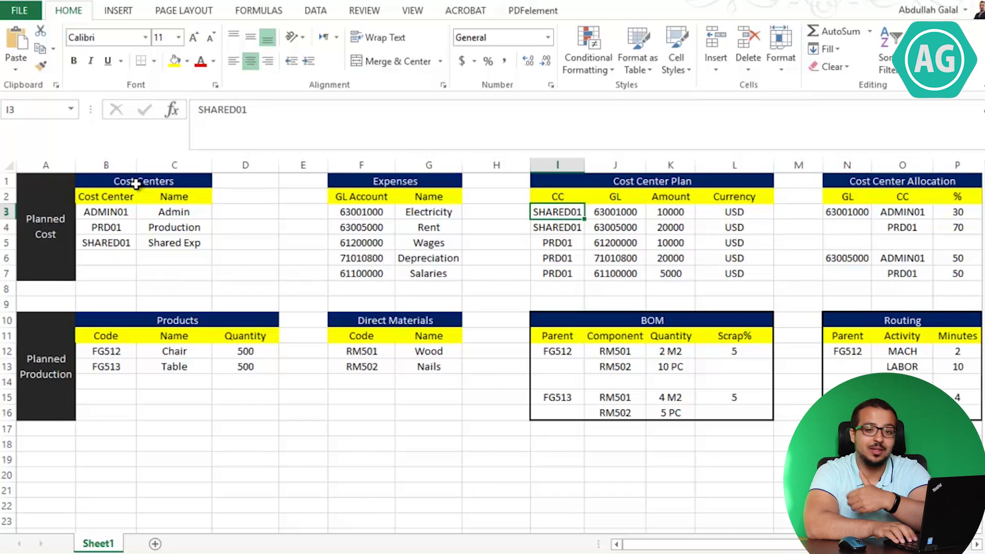
key(Down)
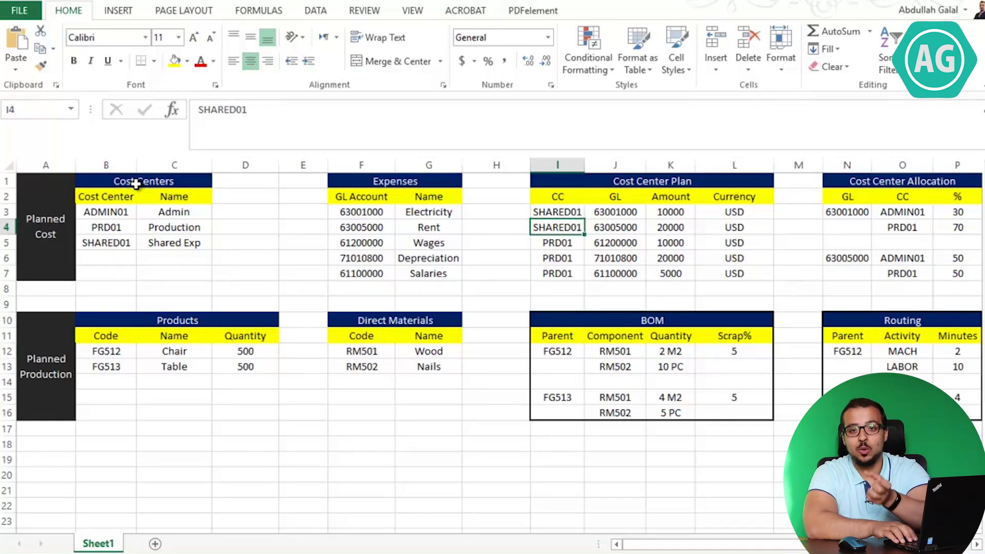
key(Down)
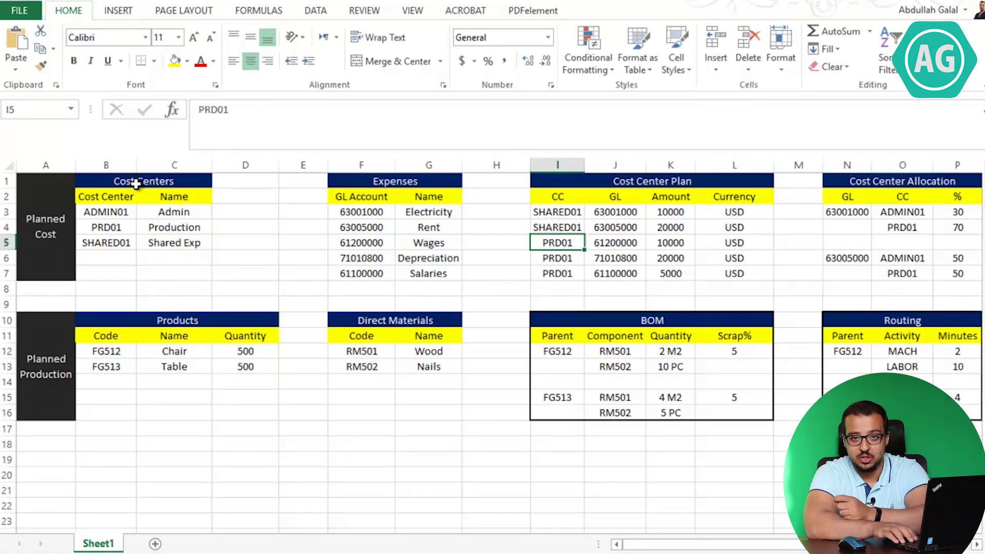
key(Down)
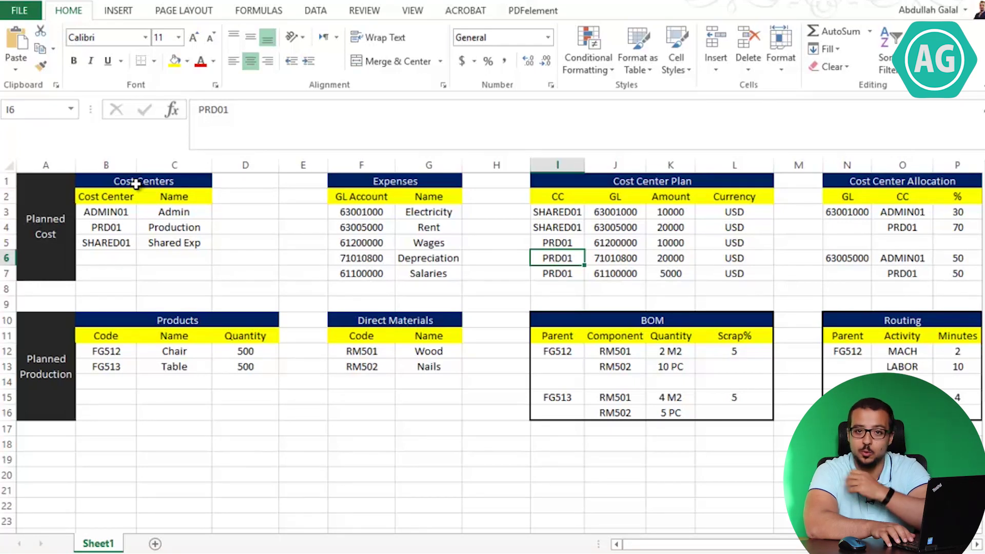
key(Up)
key(Down)
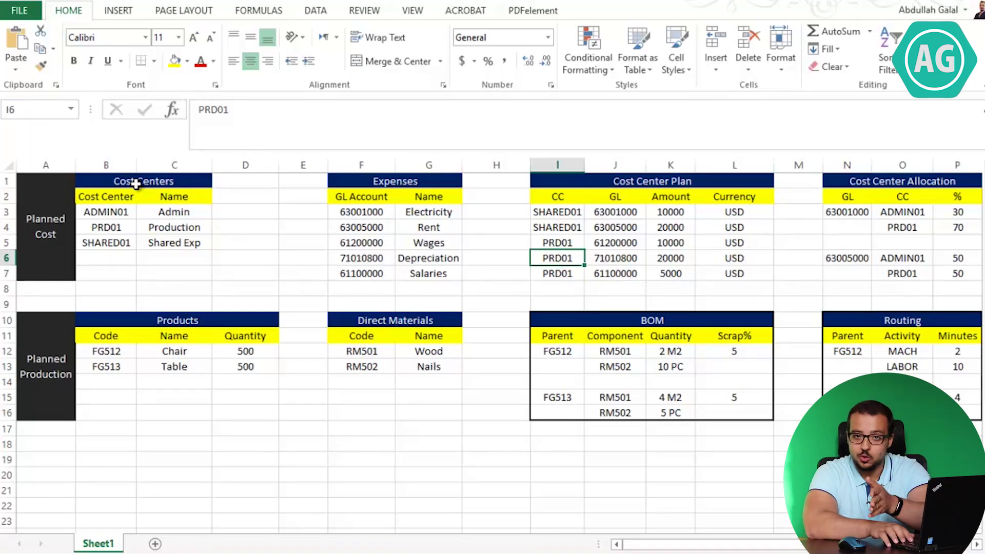
key(Down)
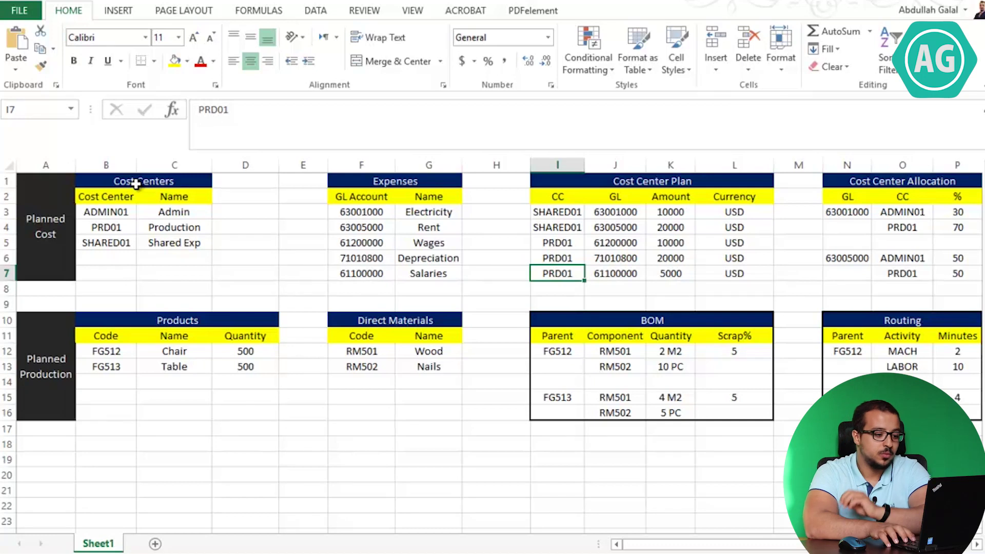
- Examine how GL account 63005000 is split between cost centers in the Cost Center Allocation table
key(Right)
key(Right)
key(Right)
key(Right)
key(Right)
key(Right)
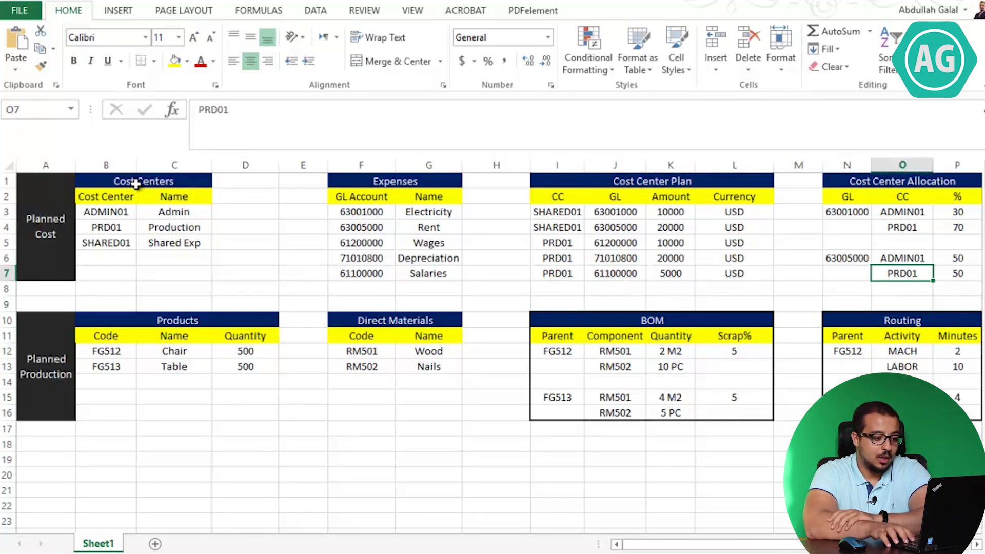
key(Up)
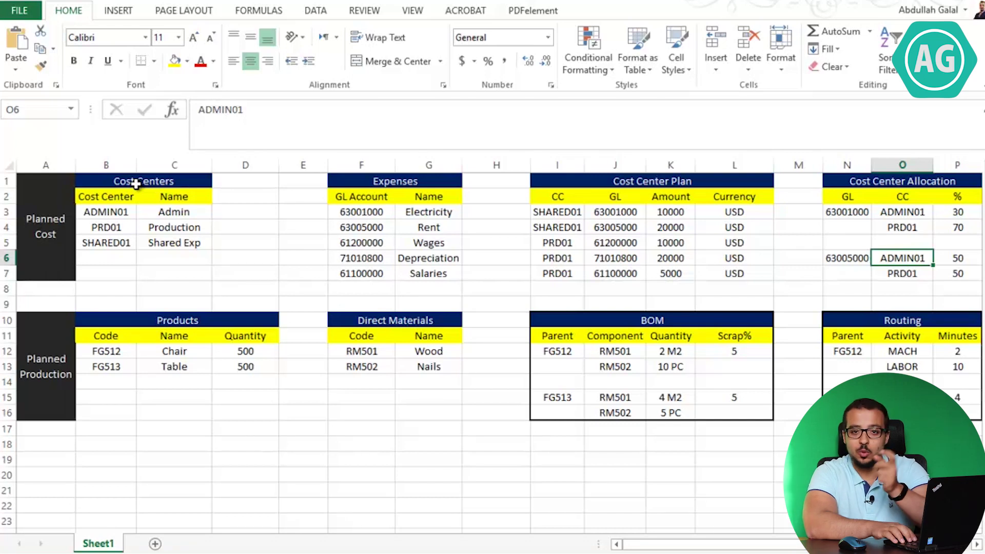
key(Left)
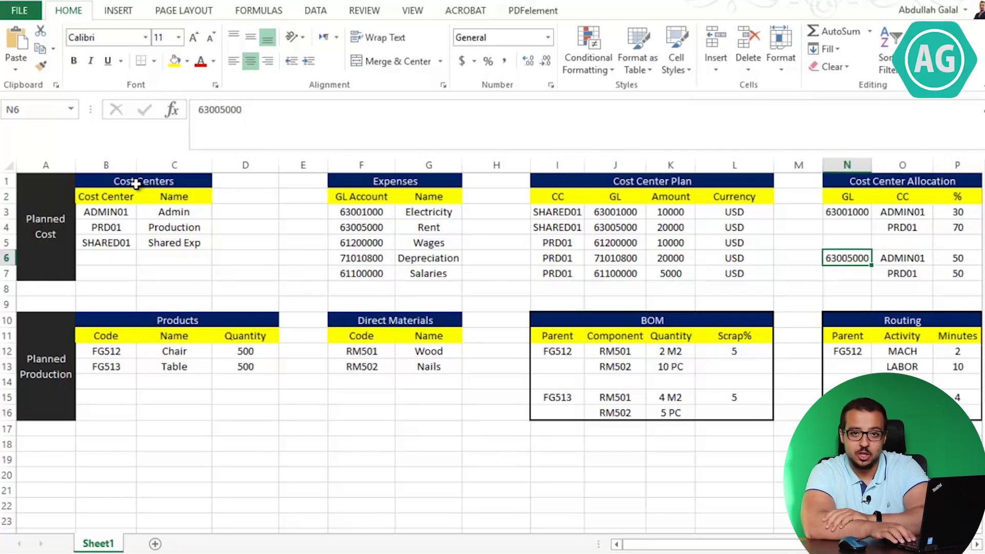
- Recheck which cost center each GL account is planned on in the Cost Center Plan table
key(Left)
key(Left)
key(Left)
key(Up)
key(Up)
key(Up)
key(Left)
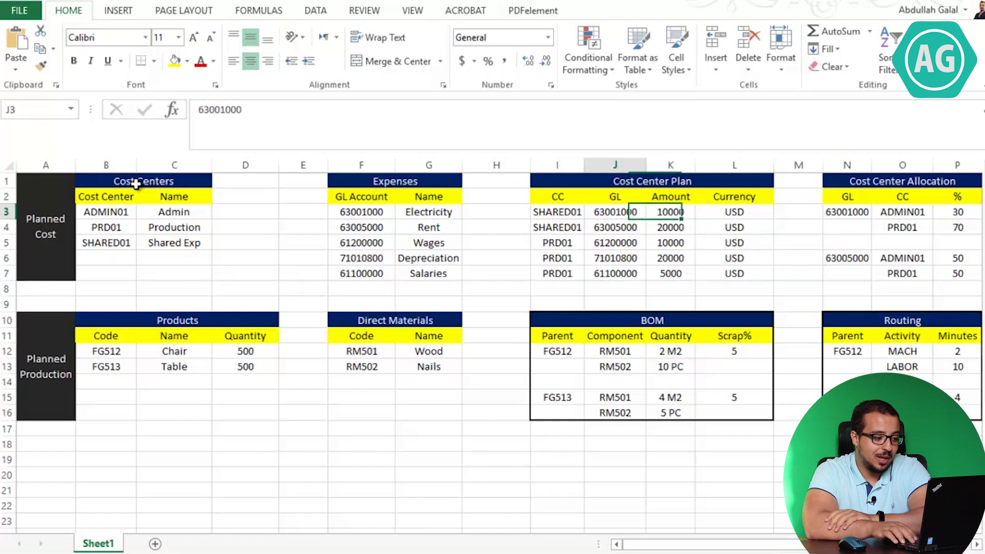
key(Left)
key(Down)
key(Down)
key(Down)
key(Down)
key(Down)
key(Up)
key(Up)
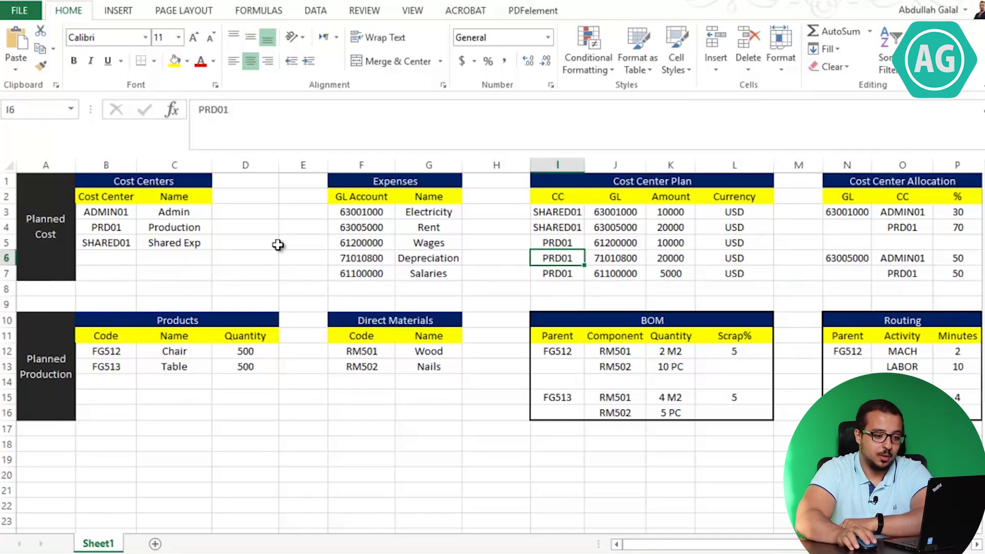
- Switch back to SAP, open the planning overview for the DEMO groups and select the PRD01 plan fixed cost cell of cost element 61200000
click(872, 128)
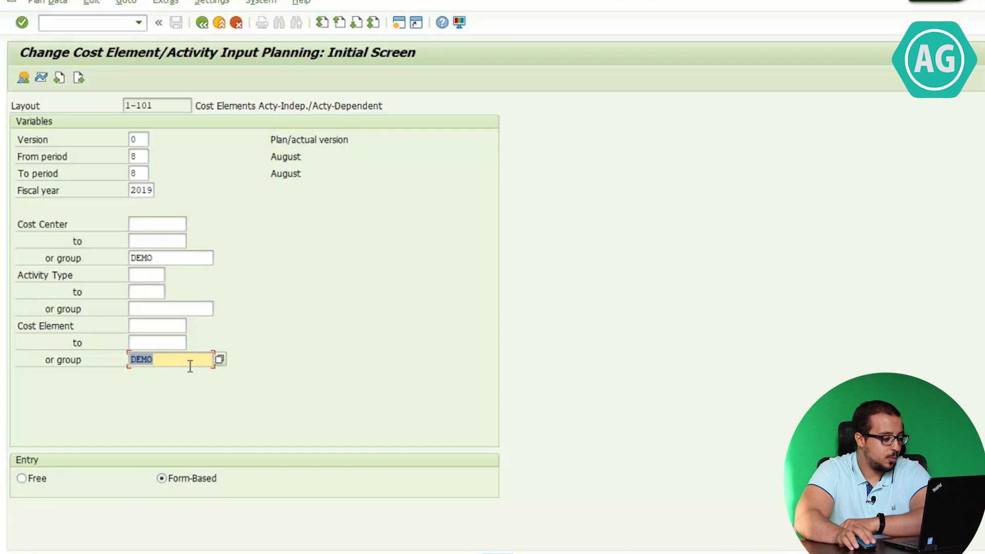
click(23, 80)
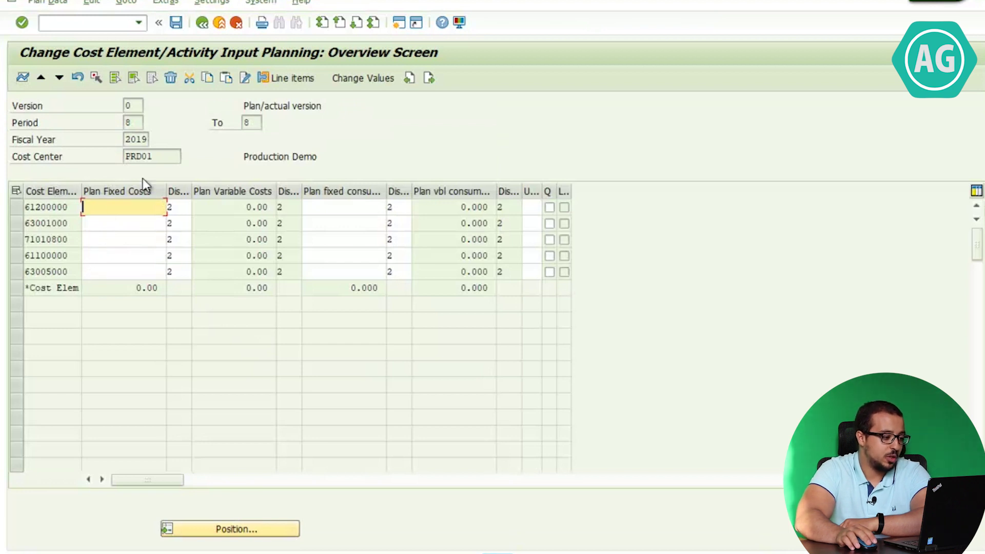
drag(160, 158, 103, 158)
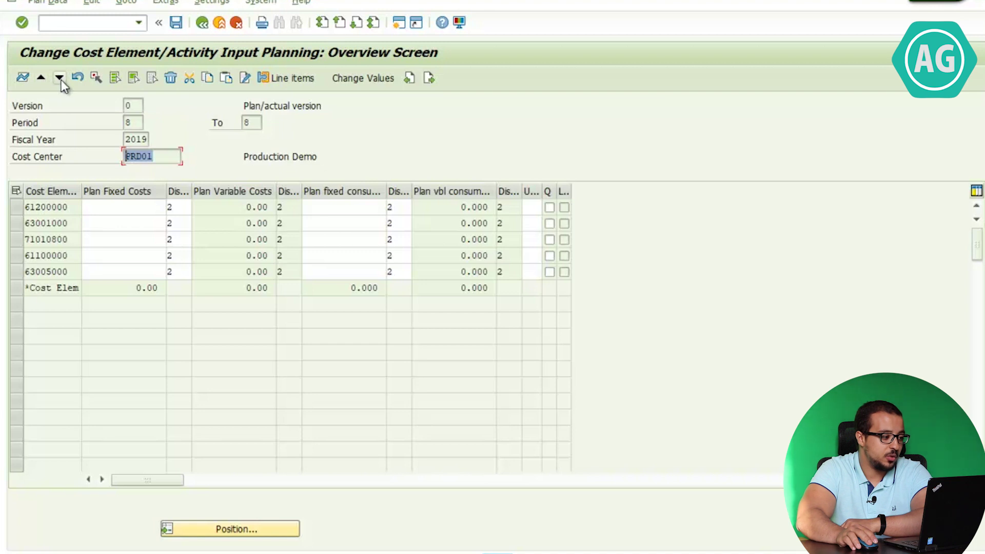
click(133, 211)
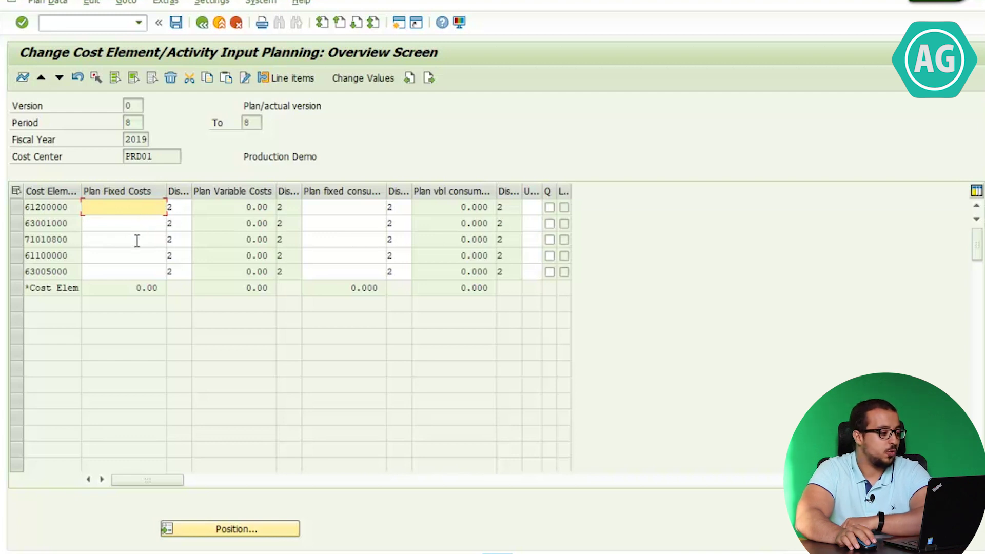
mouse_move(981, 141)
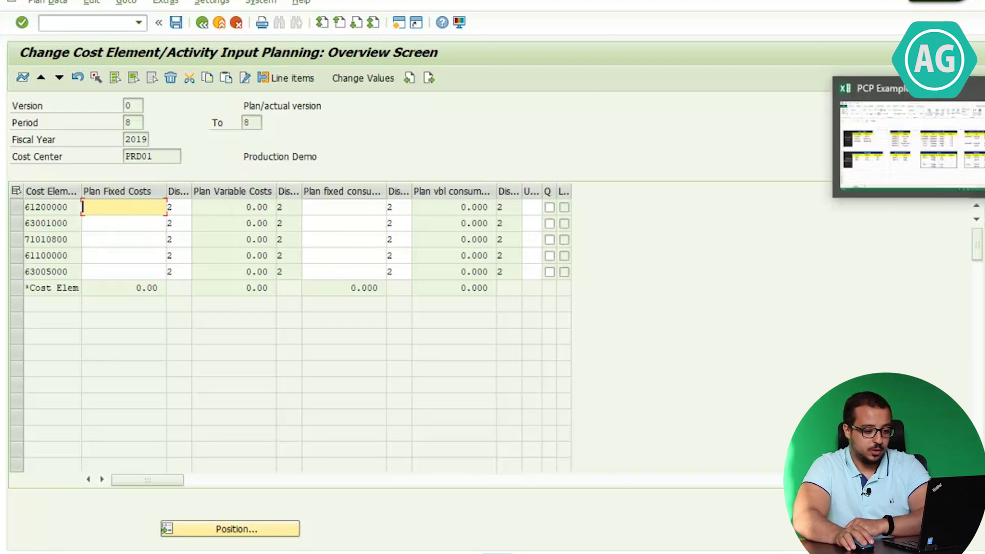
- Arrange the PCP Example workbook and the SAP planning overview side by side, with the Cost Center Plan table in view
click(940, 140)
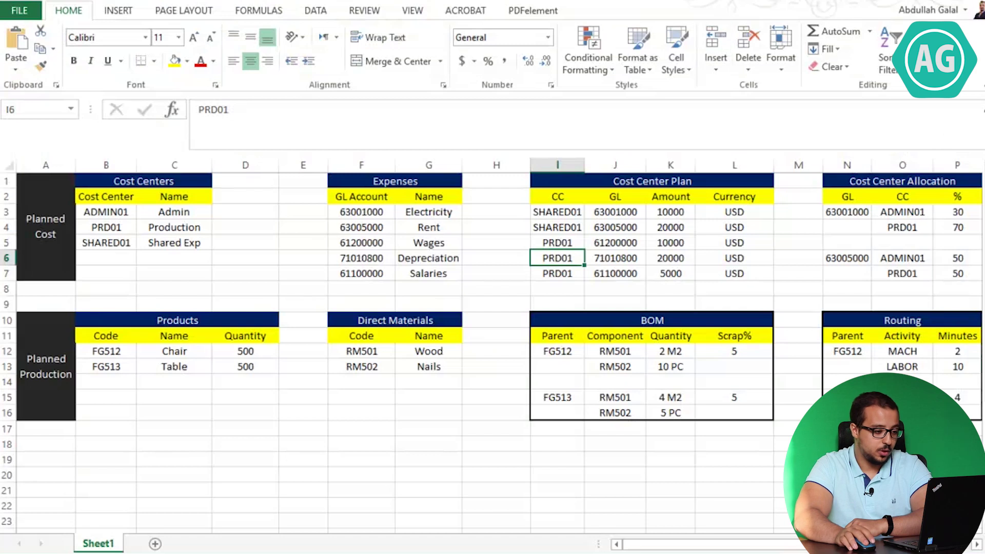
key(super+Right)
key(super+Right)
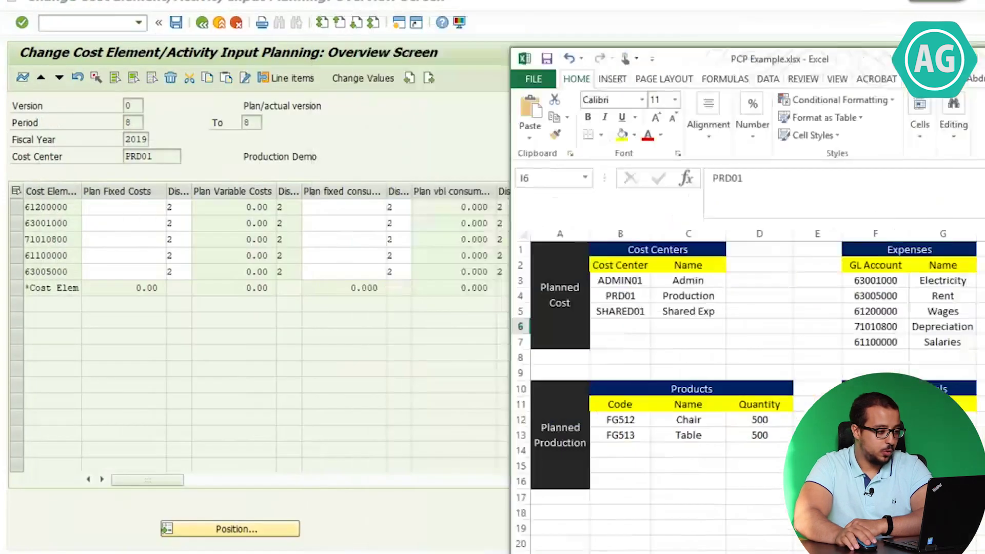
drag(964, 32, 940, 0)
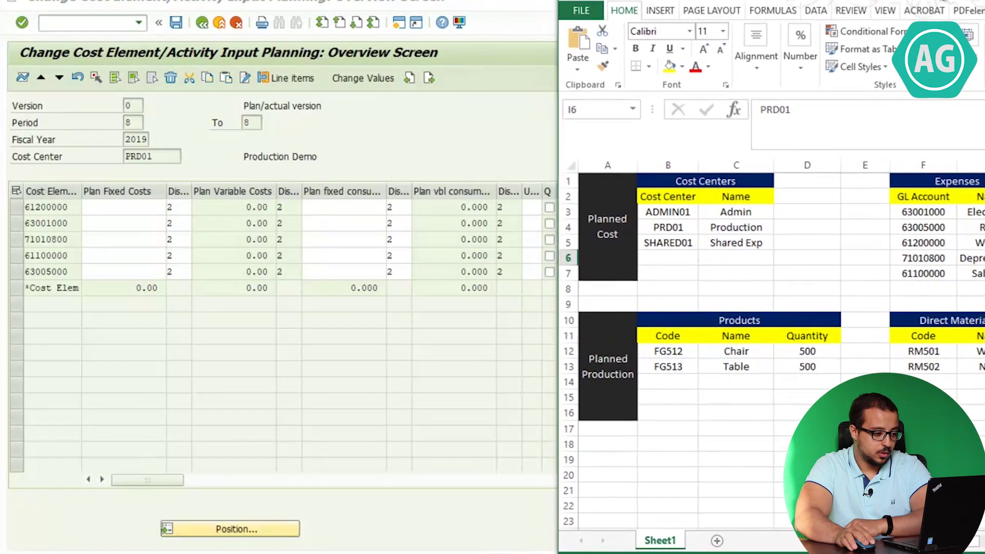
drag(558, 221, 611, 218)
double_click(561, 4)
drag(638, 5, 1, 37)
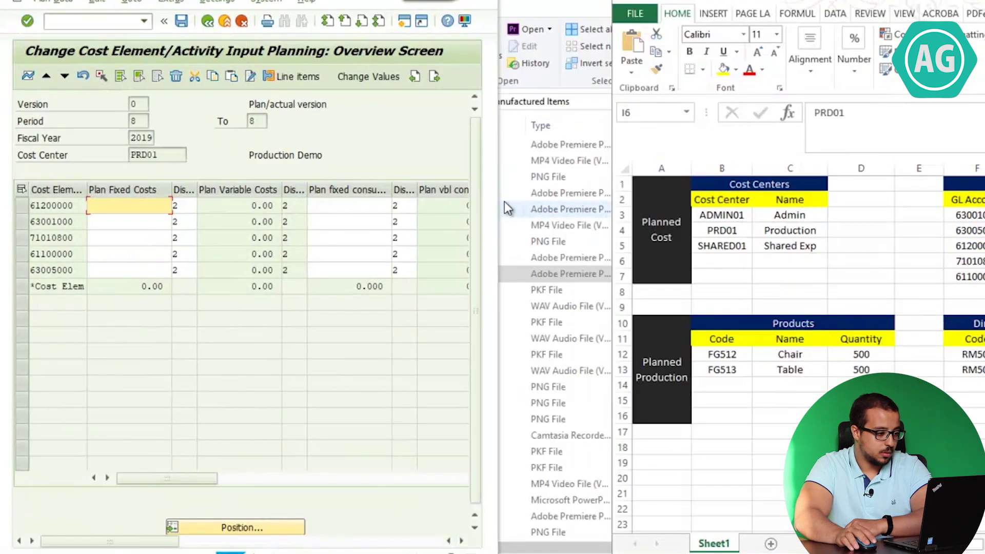
drag(496, 198, 528, 215)
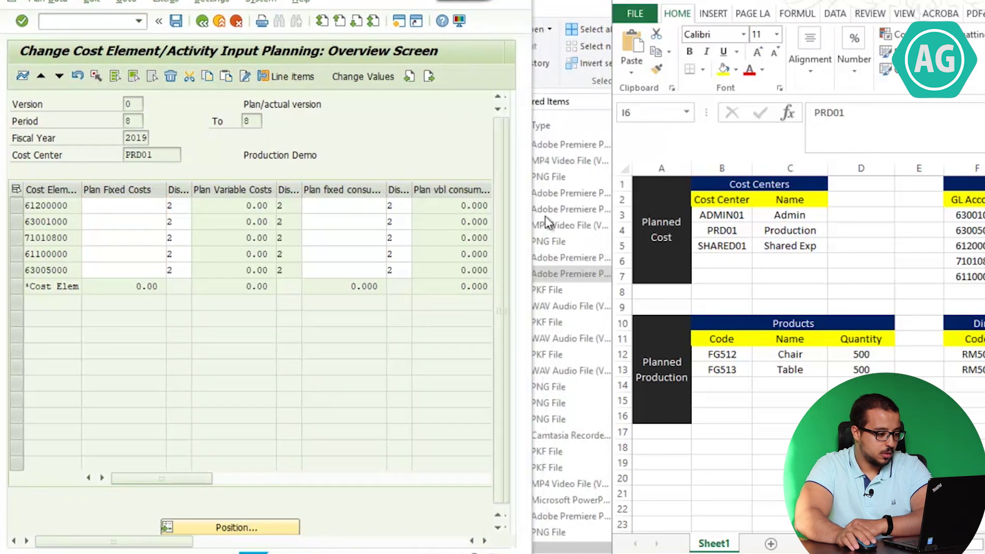
drag(611, 195, 521, 206)
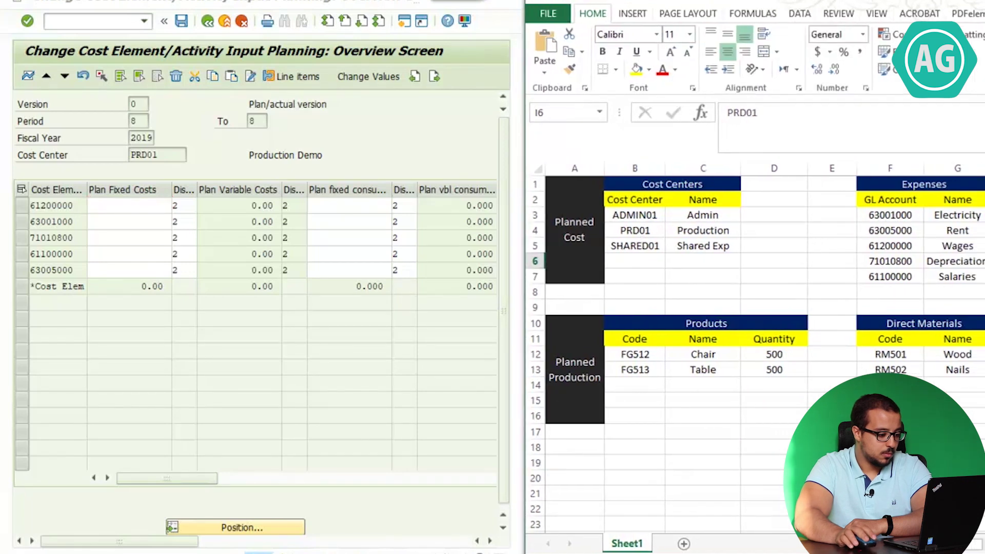
scroll(764, 347, right, 5)
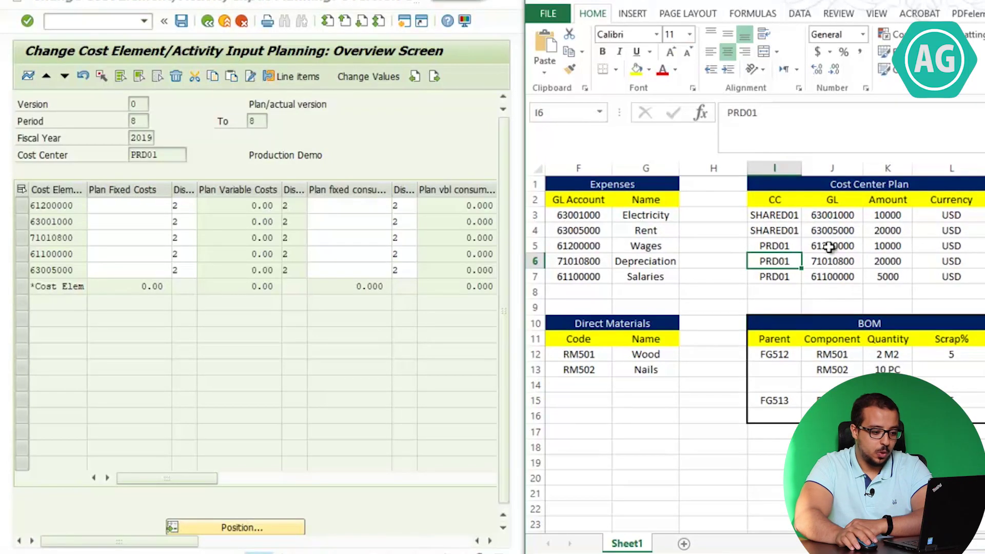
- Enter PRD01 plan fixed costs of 10000 for cost element 61200000, 20000 for 71010800 and 5000 for 61100000
click(108, 204)
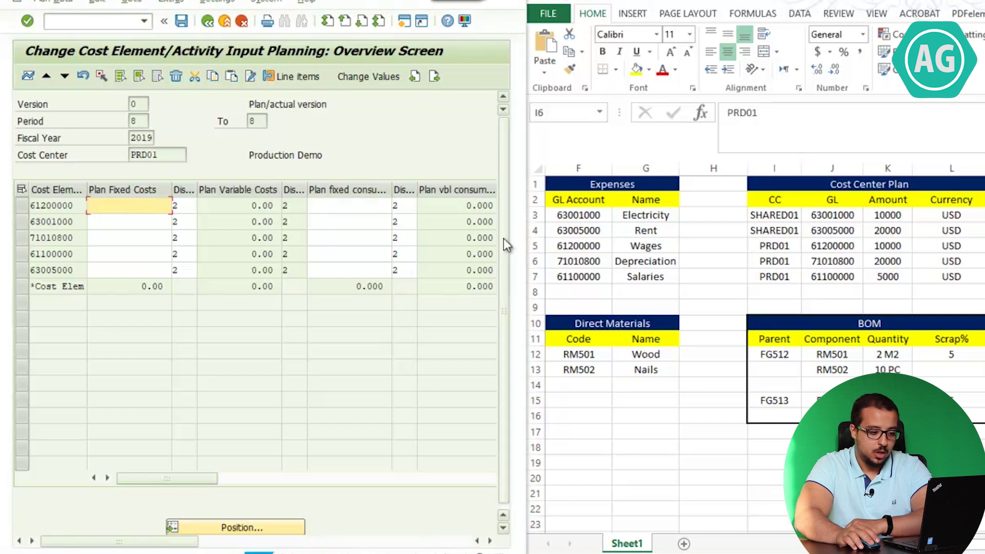
text(10)
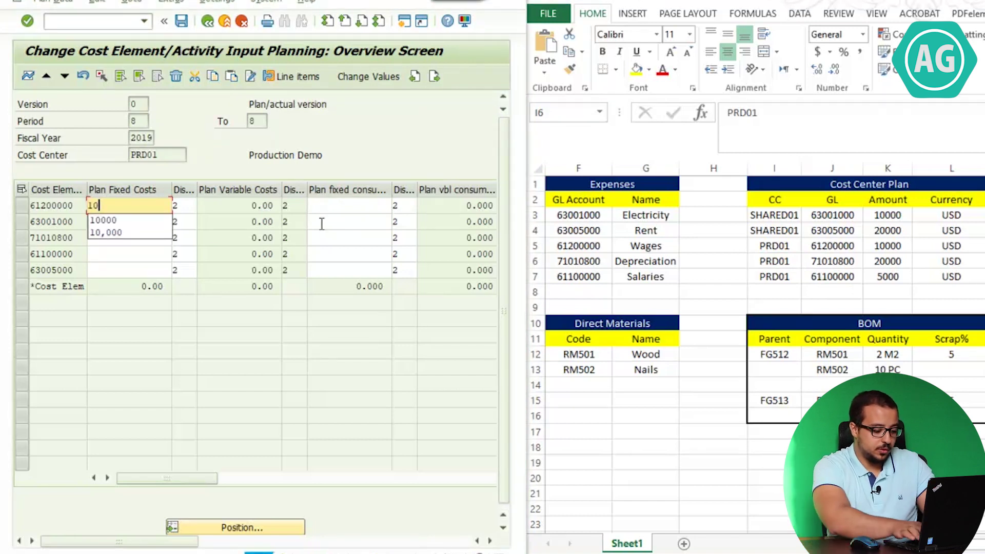
text(000)
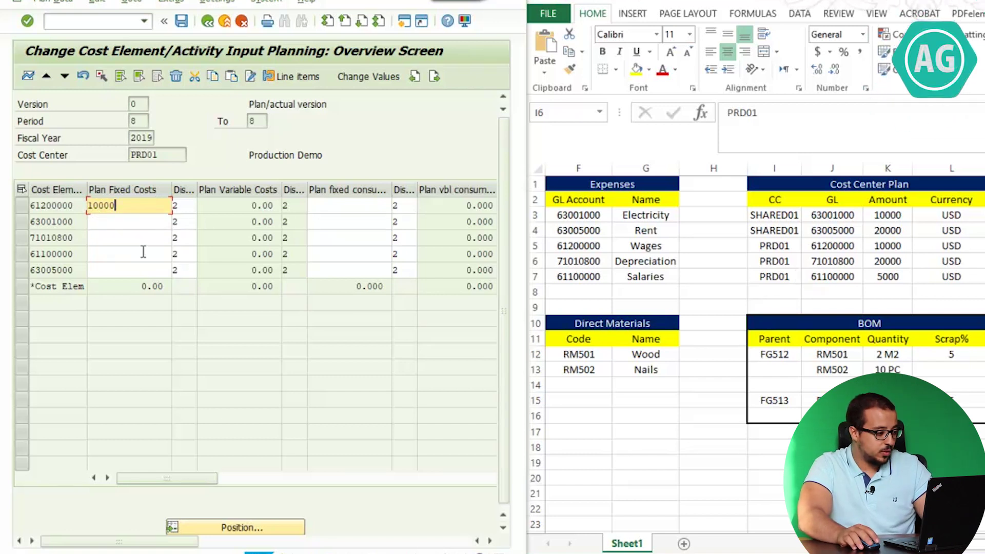
click(123, 237)
text(2)
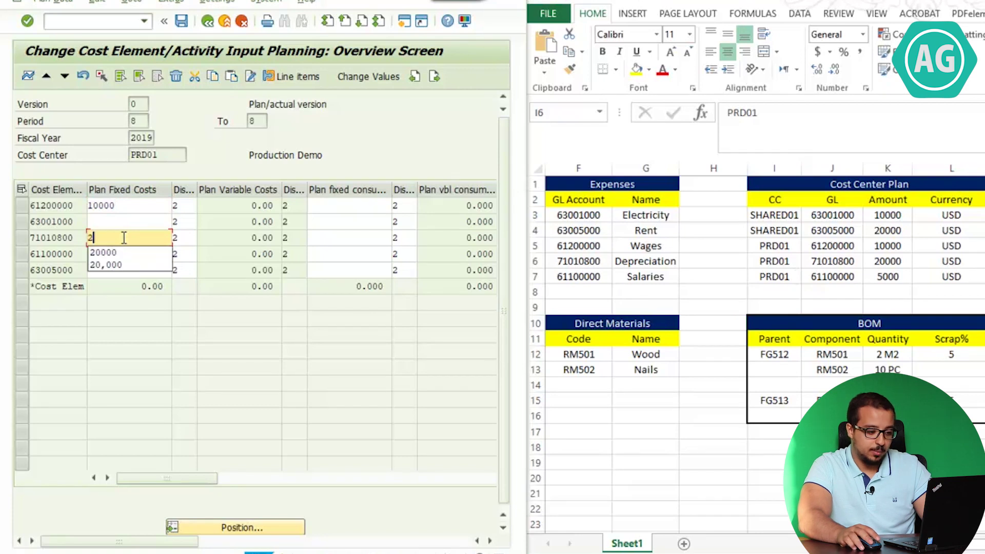
text(0000)
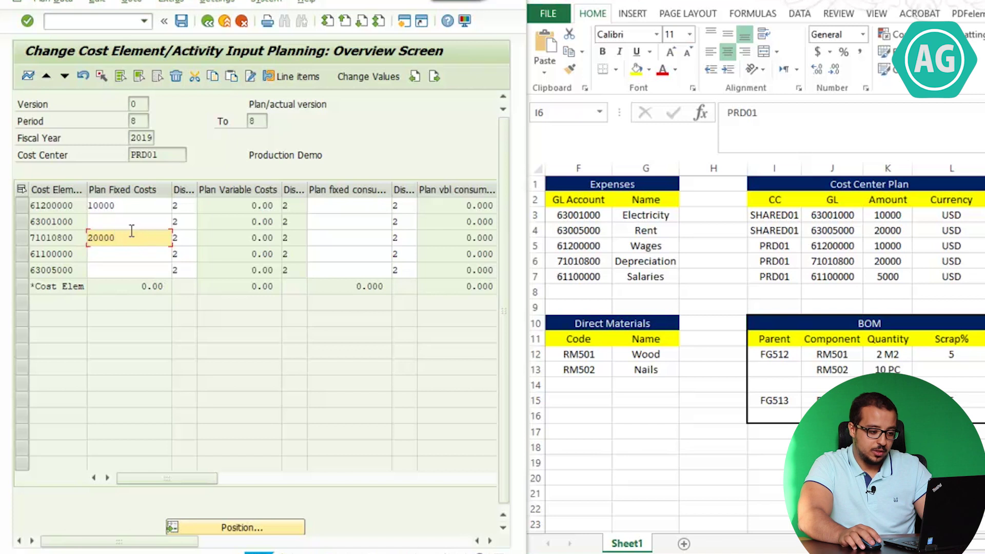
click(110, 255)
text(5000)
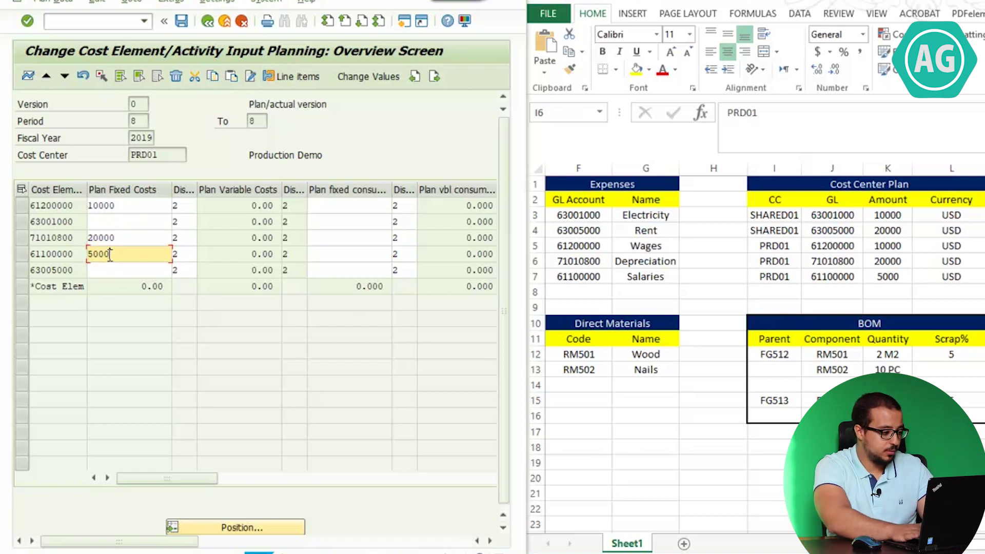
key(Return)
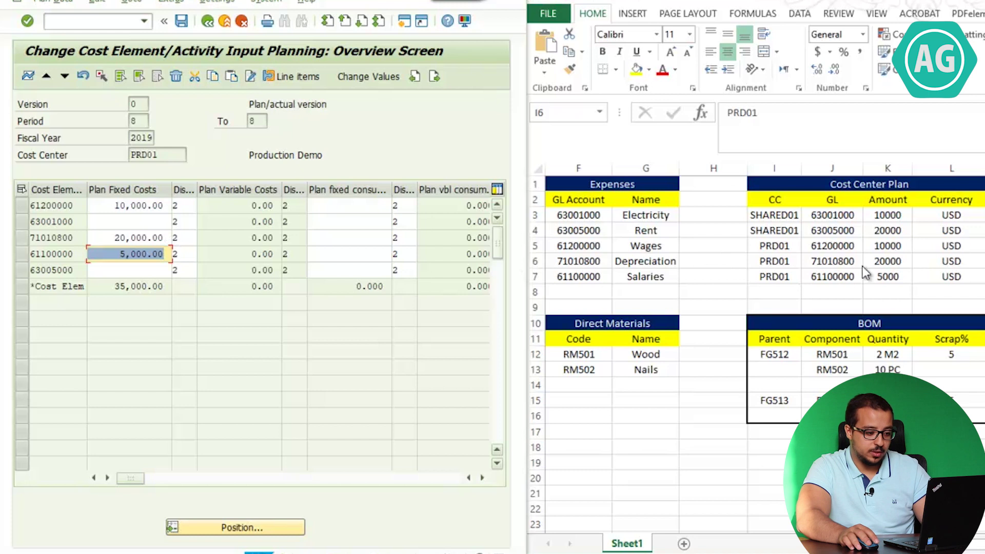
- Go to cost center SHARED01 and enter plan fixed costs of 10000 for cost element 63001000 and 1000 for 63005000
click(65, 77)
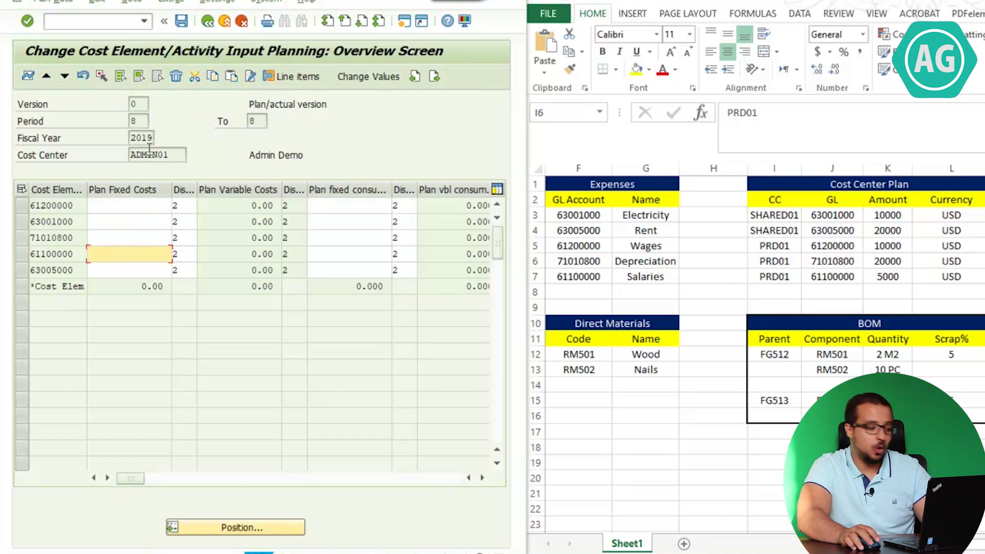
click(65, 76)
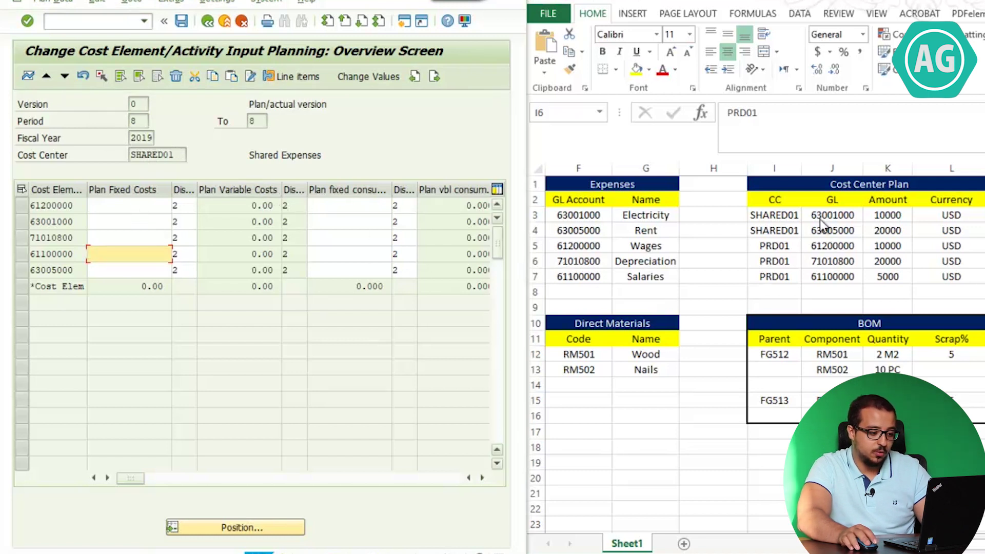
click(100, 224)
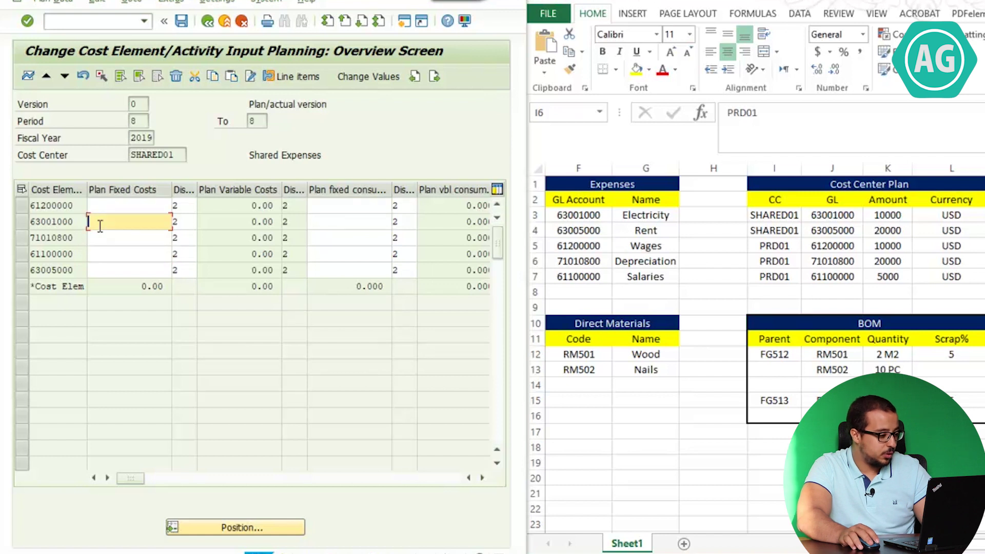
text(10000)
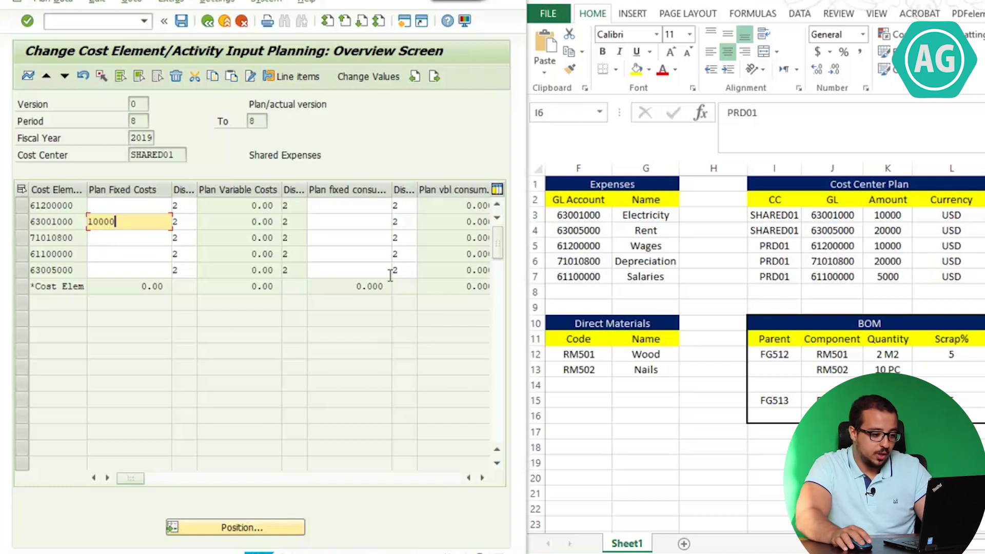
click(127, 270)
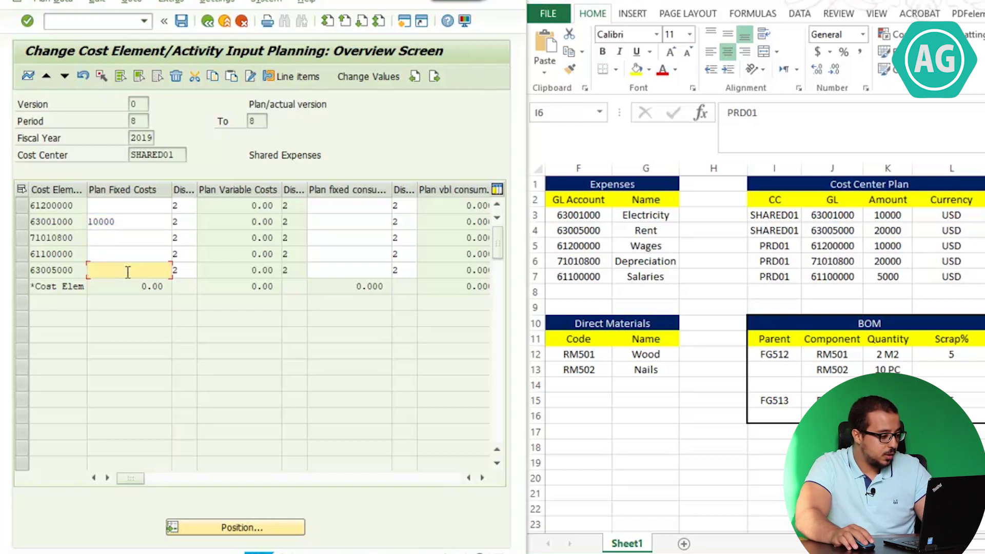
text(1,0000)
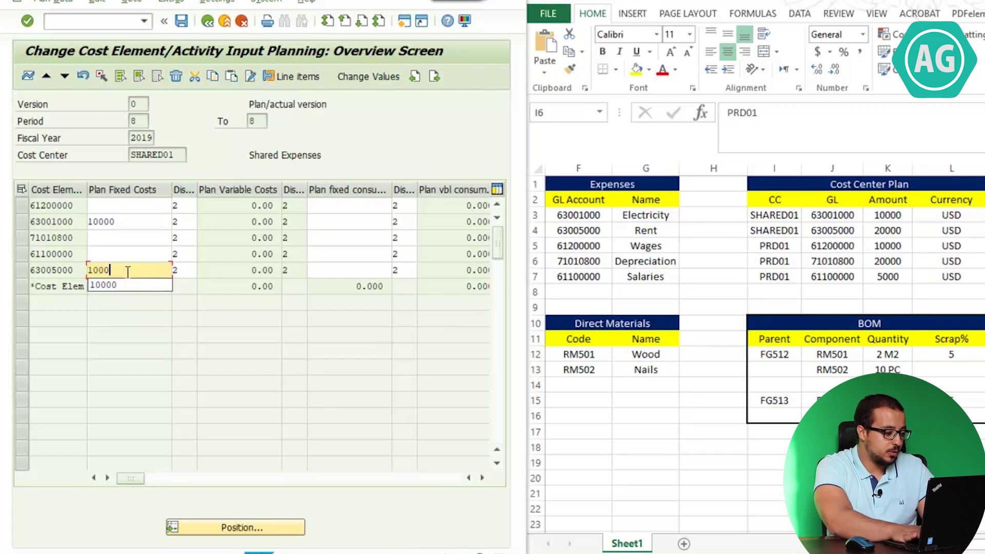
key(Return)
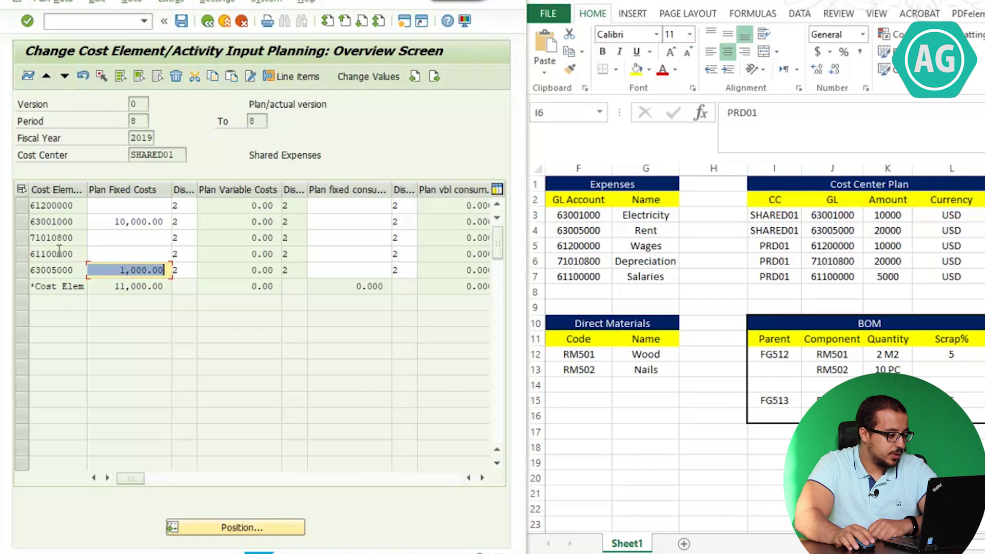
- Go back to cost center PRD01 to review its planned costs and leave the planning transaction for SAP Easy Access
click(47, 77)
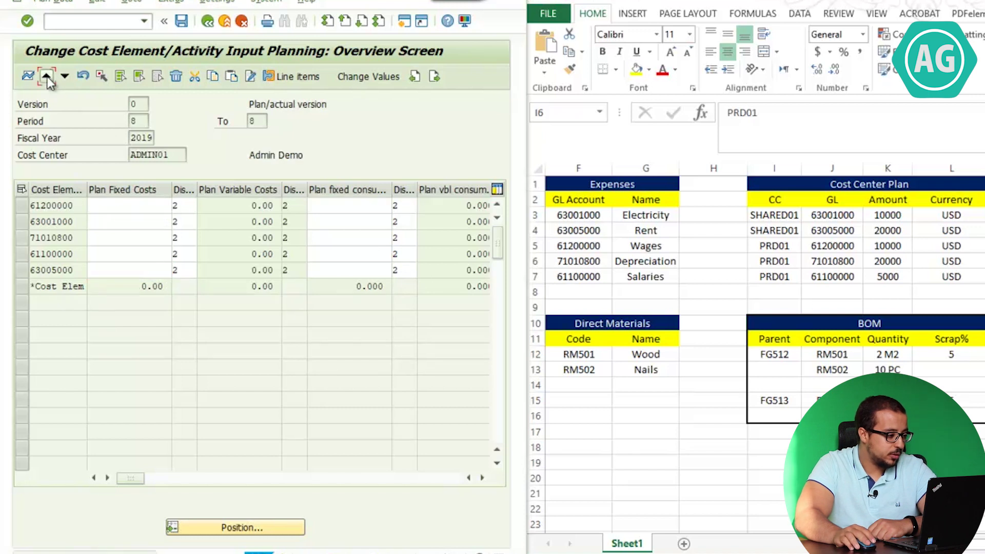
click(47, 77)
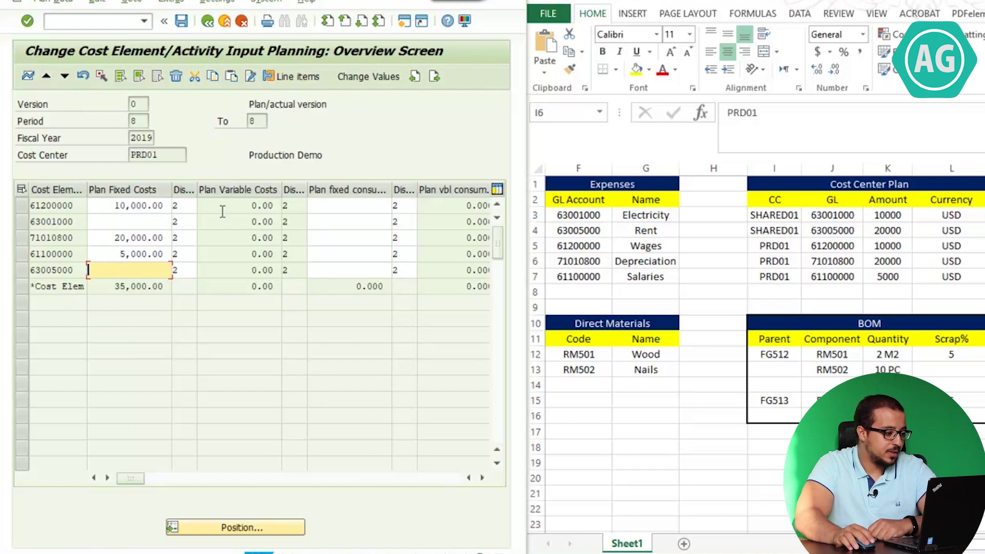
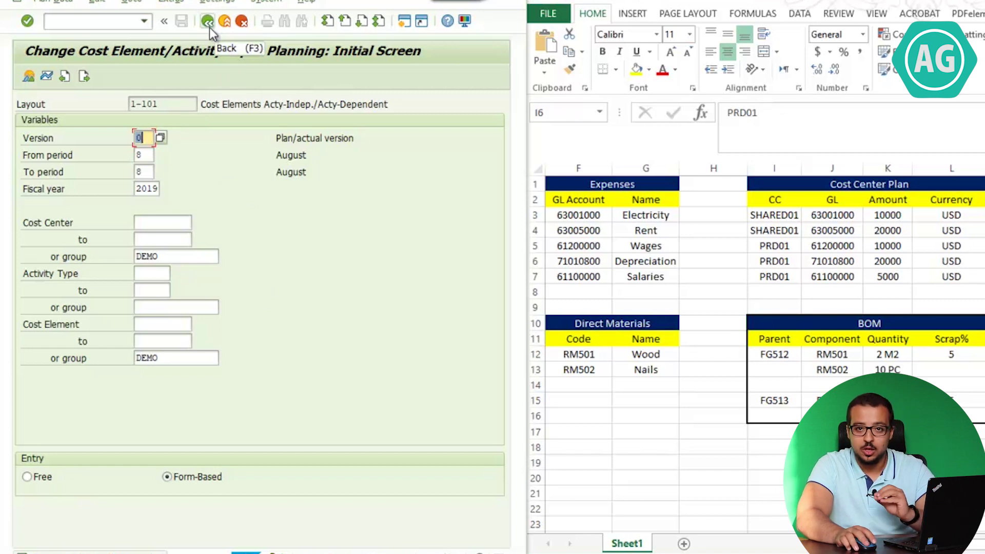
click(208, 21)
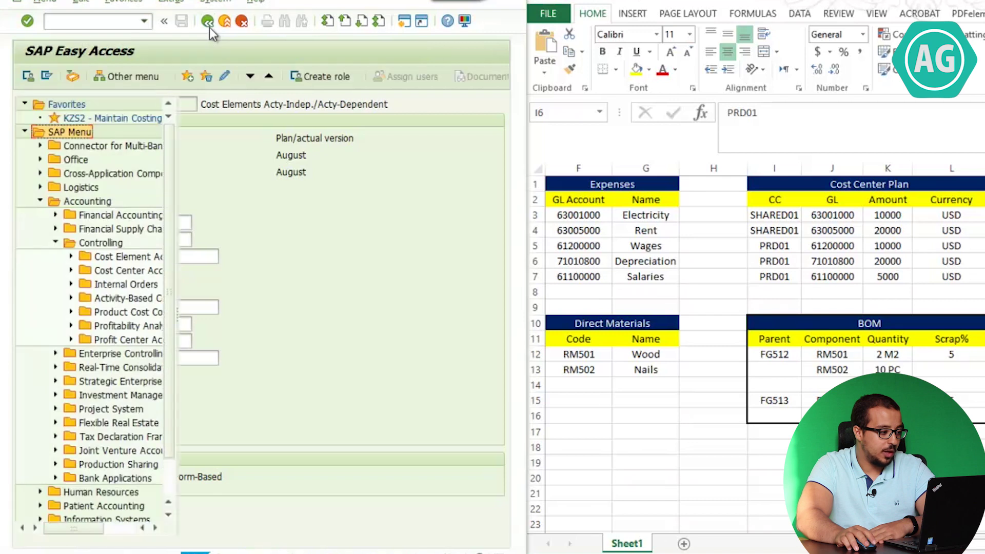
- Widen the SAP menu tree and open the KSBL Cost Centers: Planning Overview report from the Cost Center Accounting planning reports
drag(175, 316, 321, 292)
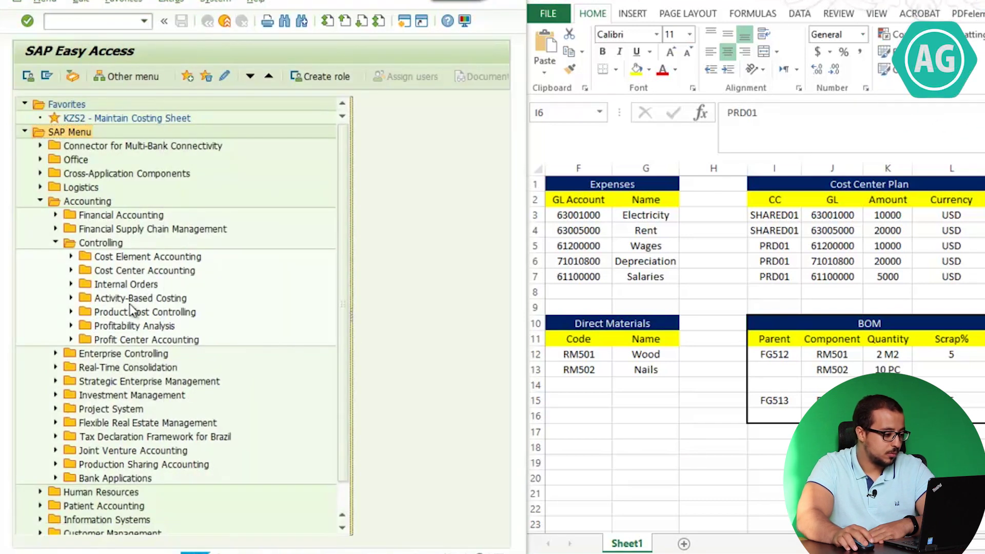
click(71, 271)
click(86, 354)
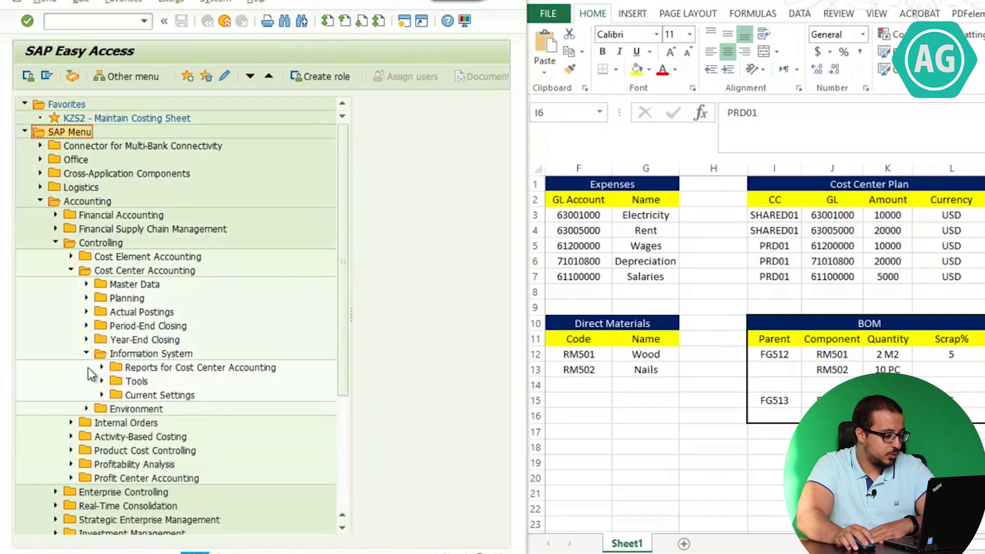
click(101, 367)
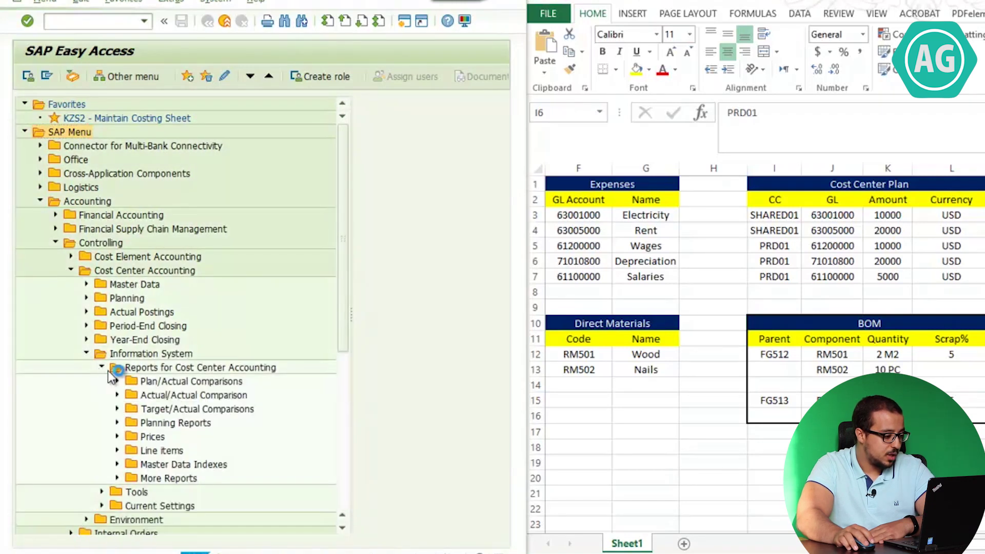
click(116, 423)
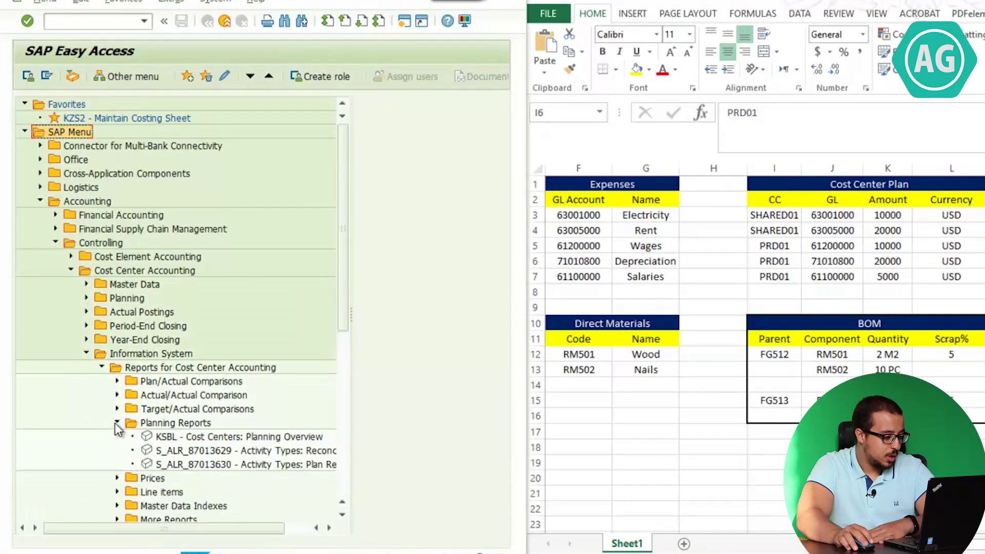
click(193, 439)
double_click(192, 439)
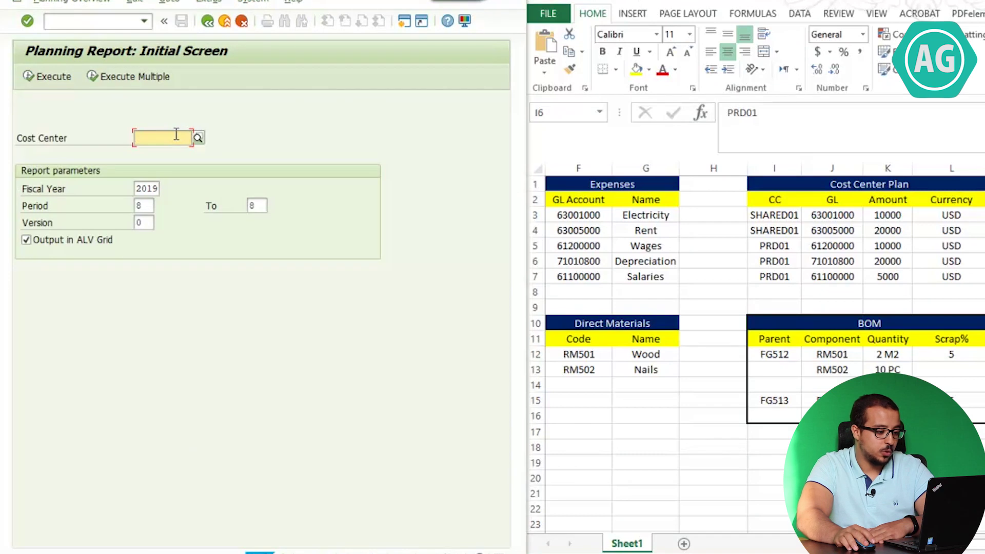
- Run the planning report for cost center PRD01
text(PRD01)
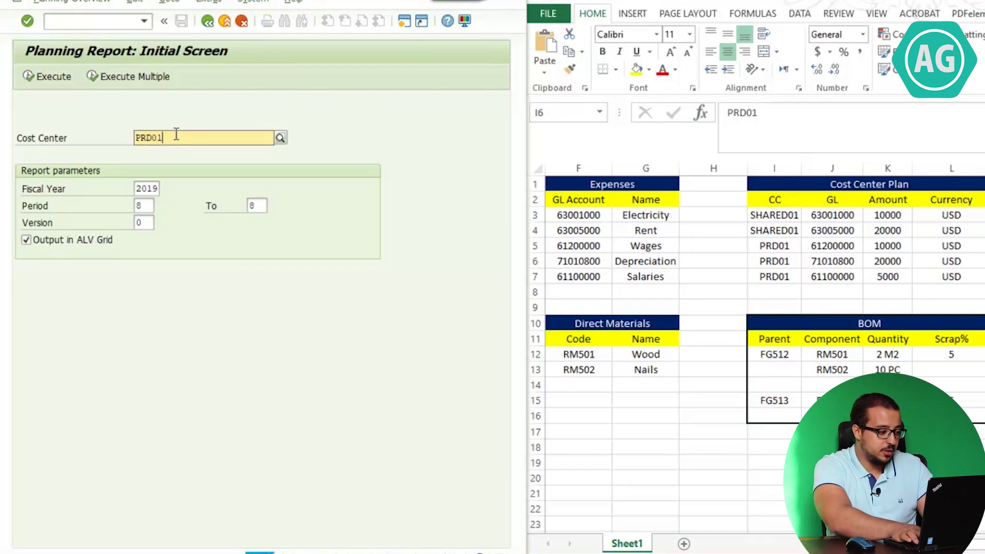
key(Return)
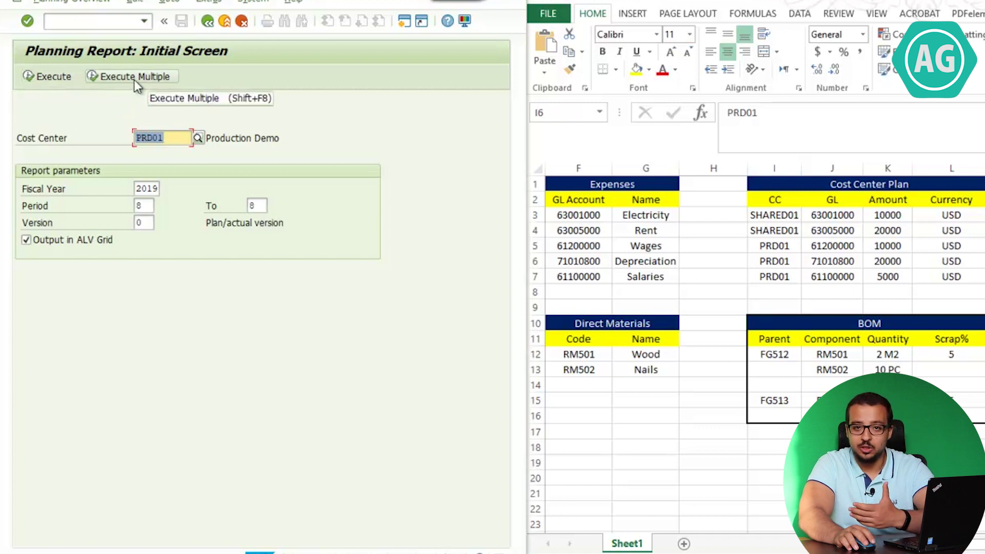
click(31, 76)
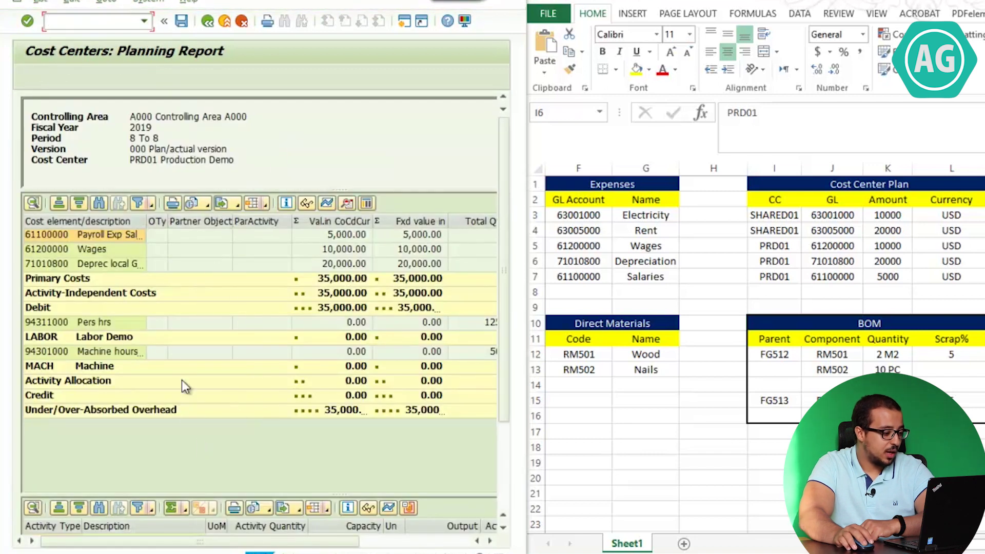
- Check the report's fiscal year and cost center, narrowing the ParActivity column and widening the cost element/description column to read the planned costs
drag(291, 218, 250, 220)
drag(130, 128, 162, 130)
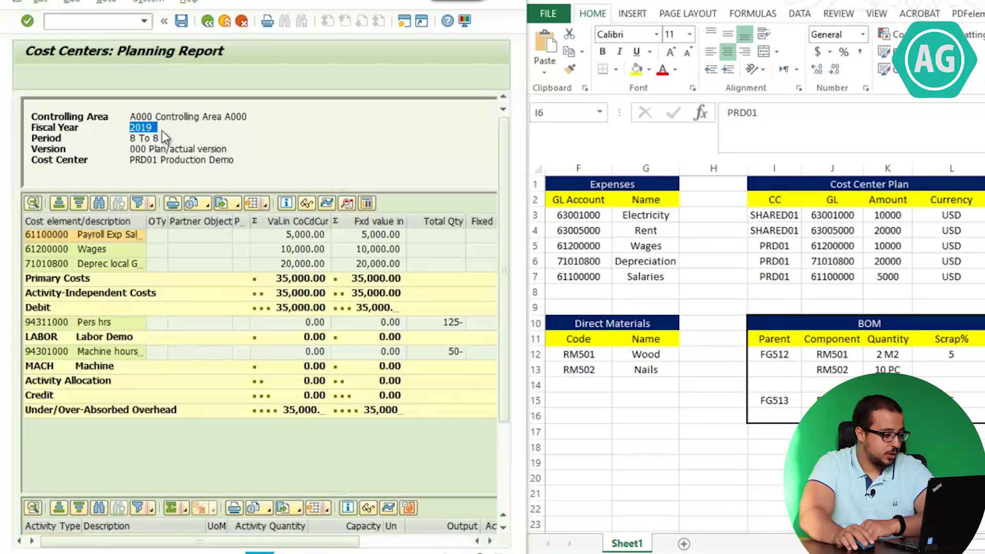
drag(123, 160, 152, 167)
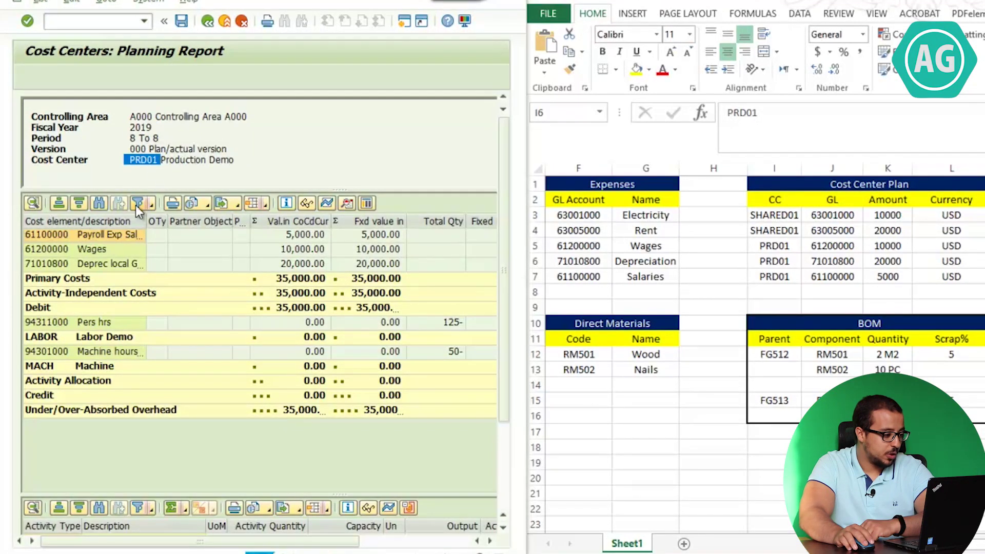
click(117, 239)
drag(147, 221, 165, 222)
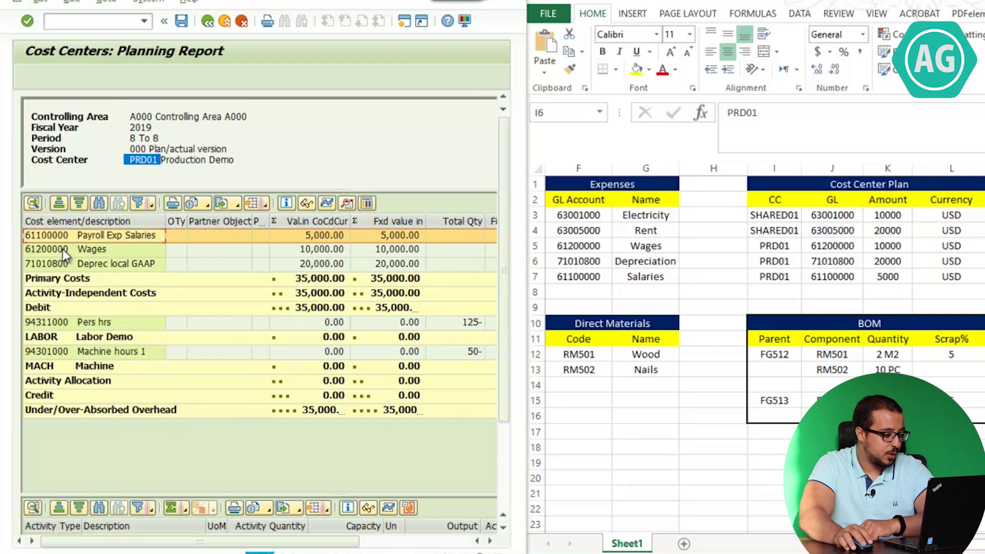